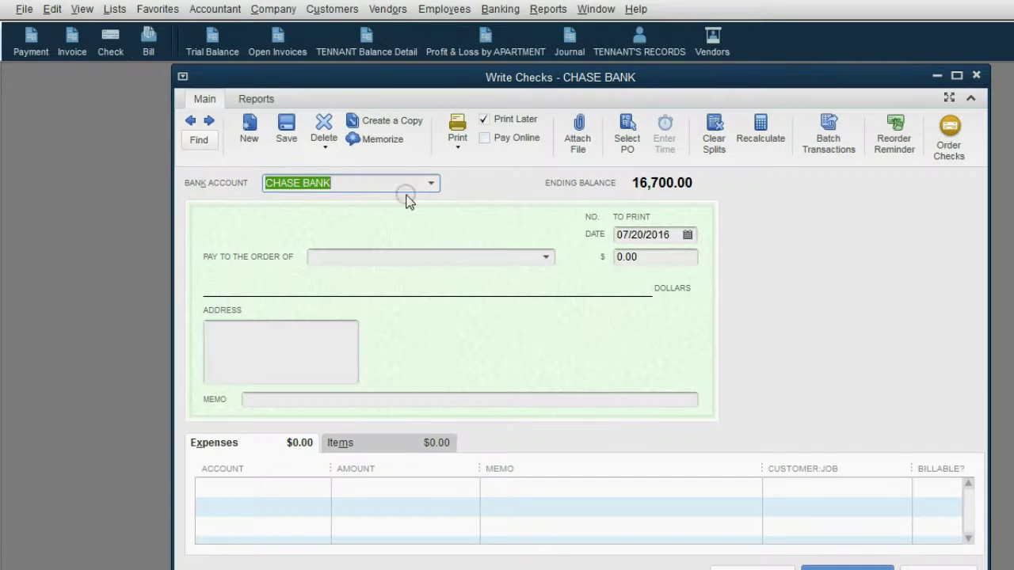
# Keep CHASE BANK as the paying account and date the check 01/20/2017.
pyautogui.click(431, 183)
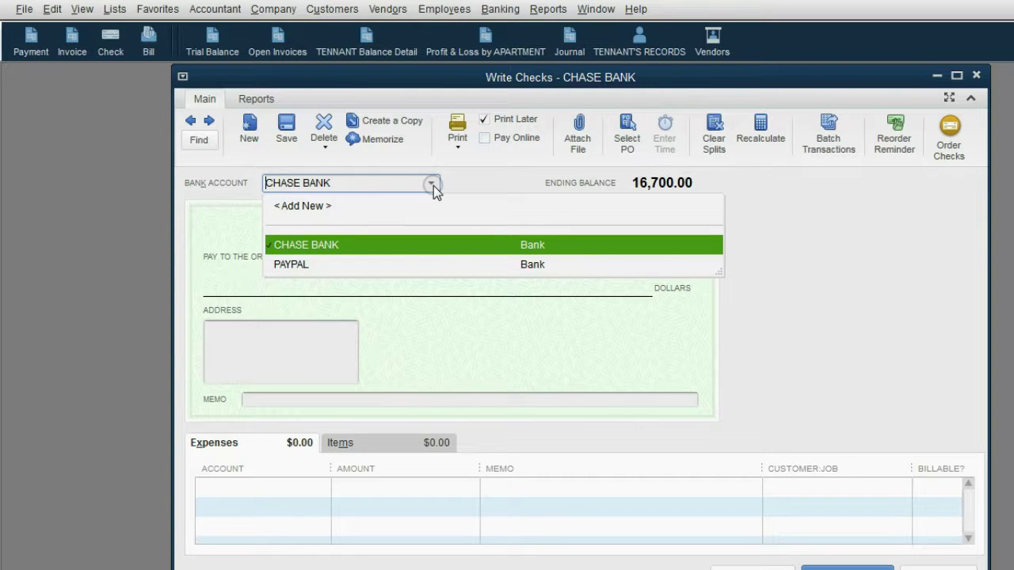
pyautogui.click(432, 187)
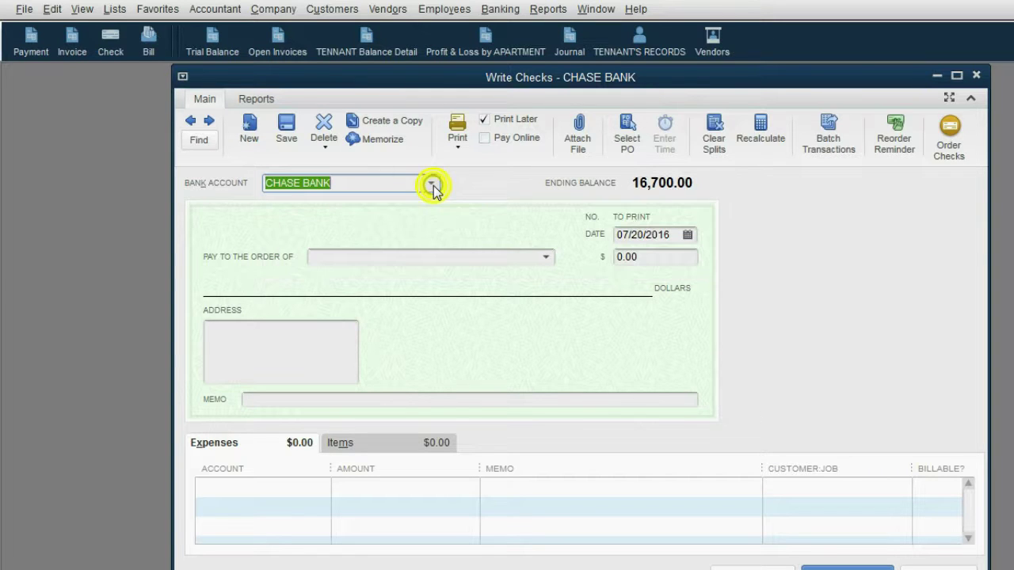
pyautogui.click(687, 235)
pyautogui.click(752, 262)
pyautogui.click(753, 262)
pyautogui.click(753, 262)
pyautogui.click(753, 262)
pyautogui.click(752, 262)
pyautogui.click(752, 263)
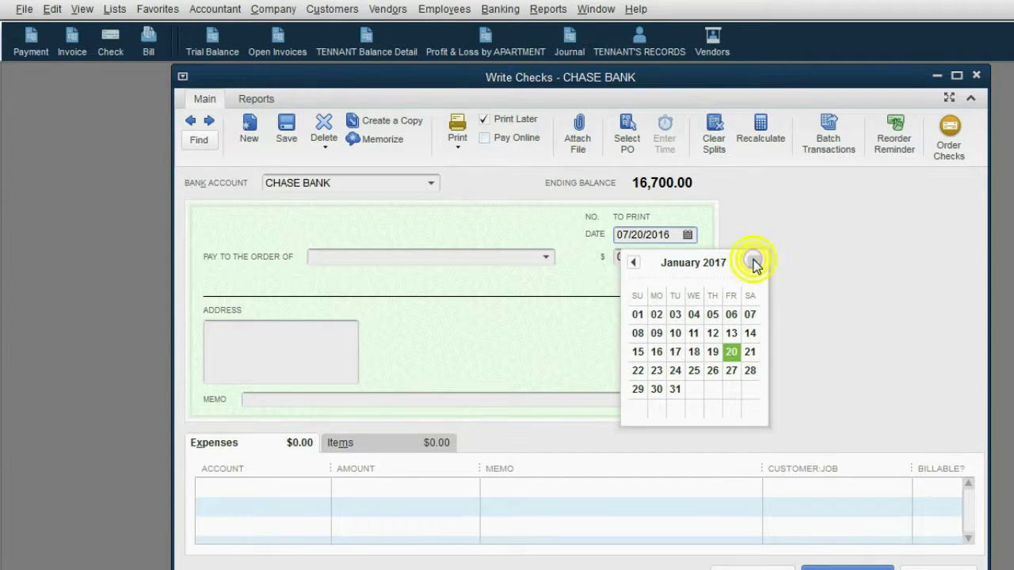
pyautogui.click(731, 351)
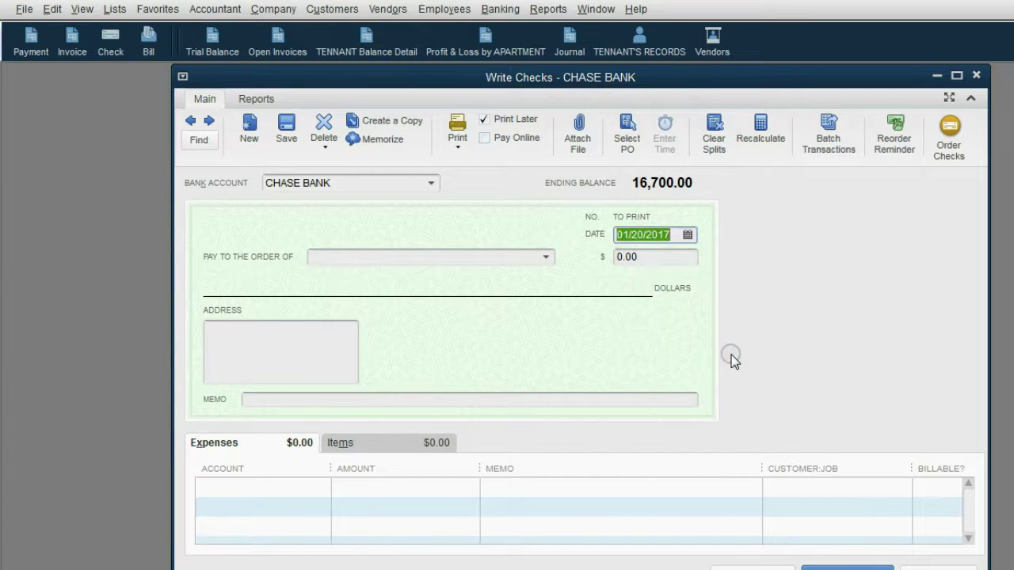
# Make JOE THE PLUMBER the payee for an amount of 350.00.
pyautogui.click(546, 257)
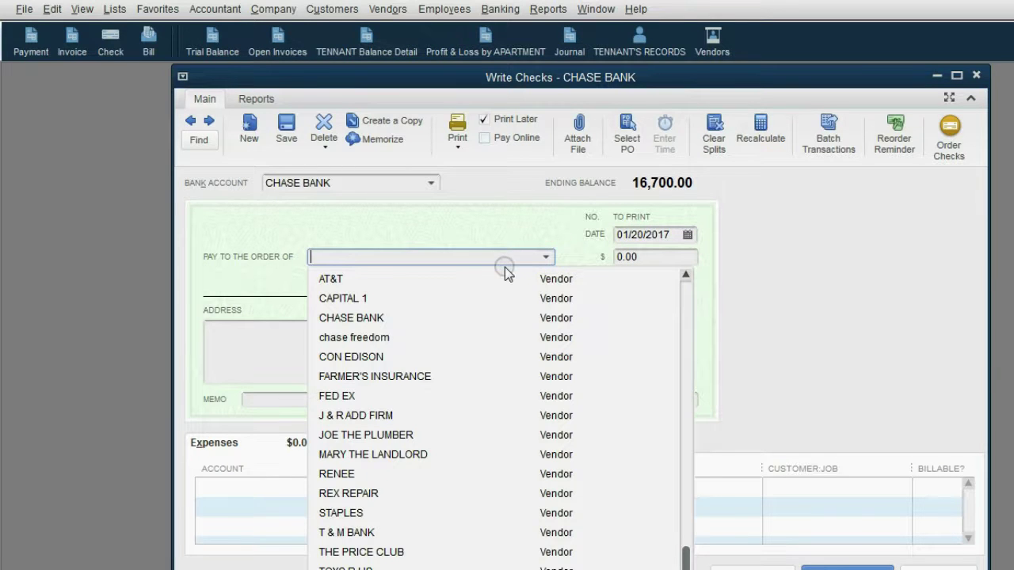
pyautogui.write('JOE THE PLUMBER')
pyautogui.click(485, 337)
pyautogui.click(638, 256)
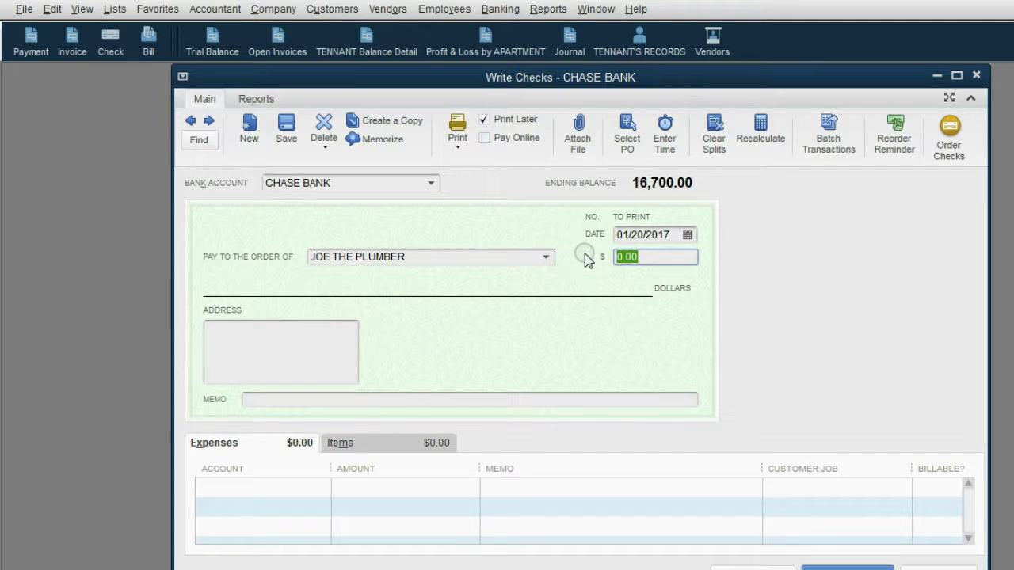
pyautogui.write('350')
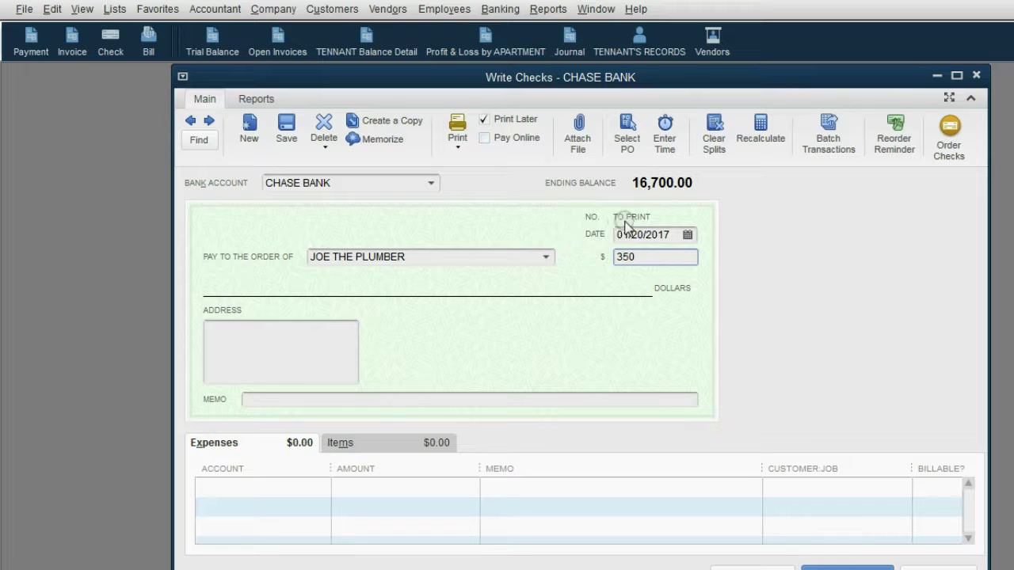
# Turn off Print Later and number the check 61.
pyautogui.click(484, 119)
pyautogui.click(622, 217)
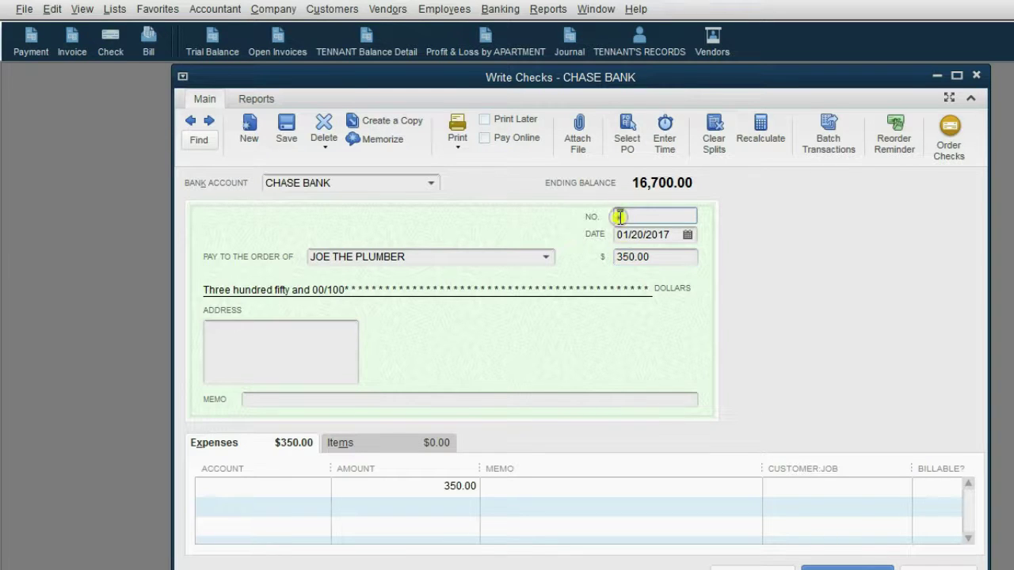
pyautogui.write('61')
pyautogui.press('Tab')
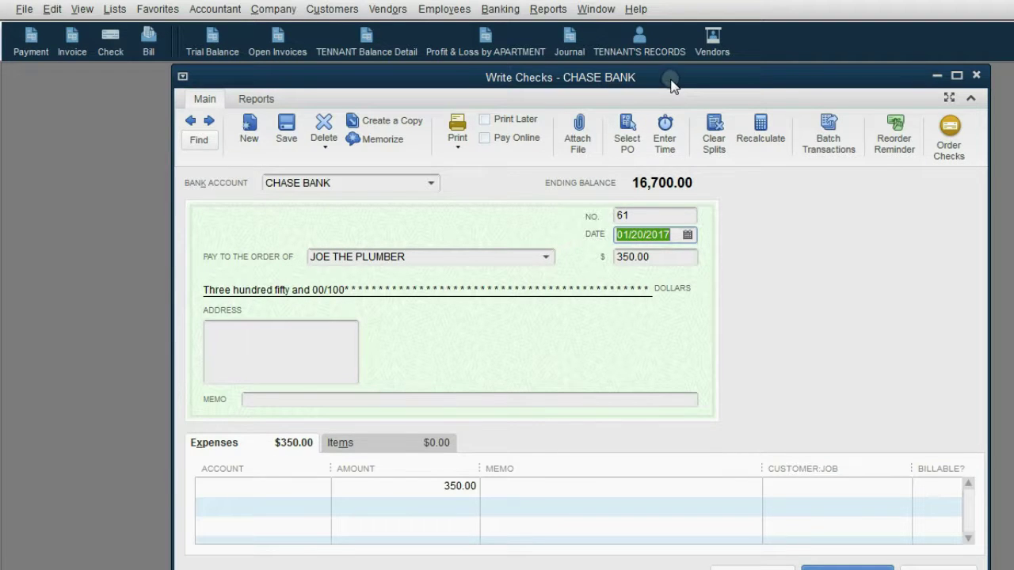
pyautogui.moveTo(669, 81); pyautogui.dragTo(668, 77)
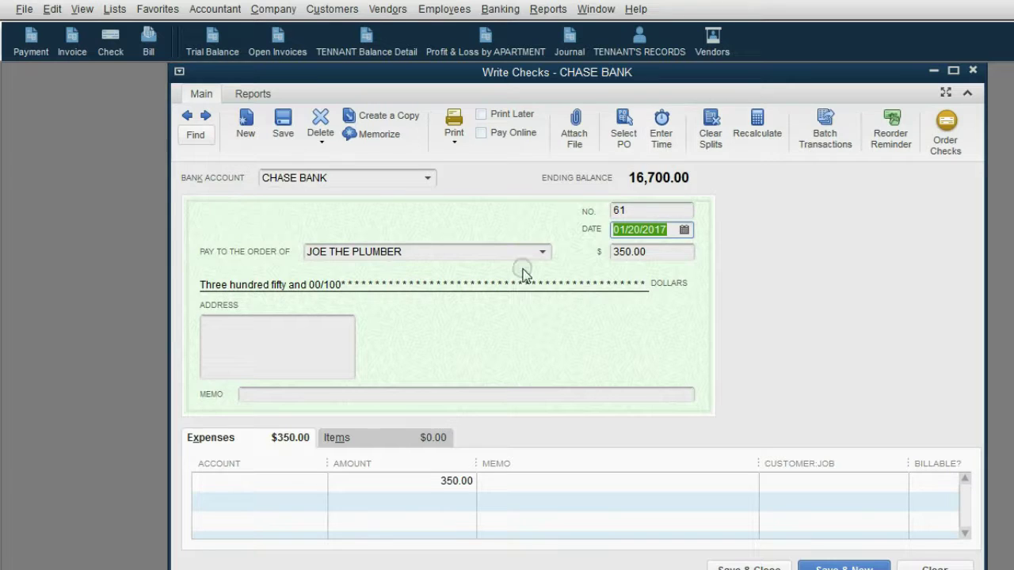
# Charge the first expense line to PLUMBING EXPENSE.
pyautogui.click(303, 483)
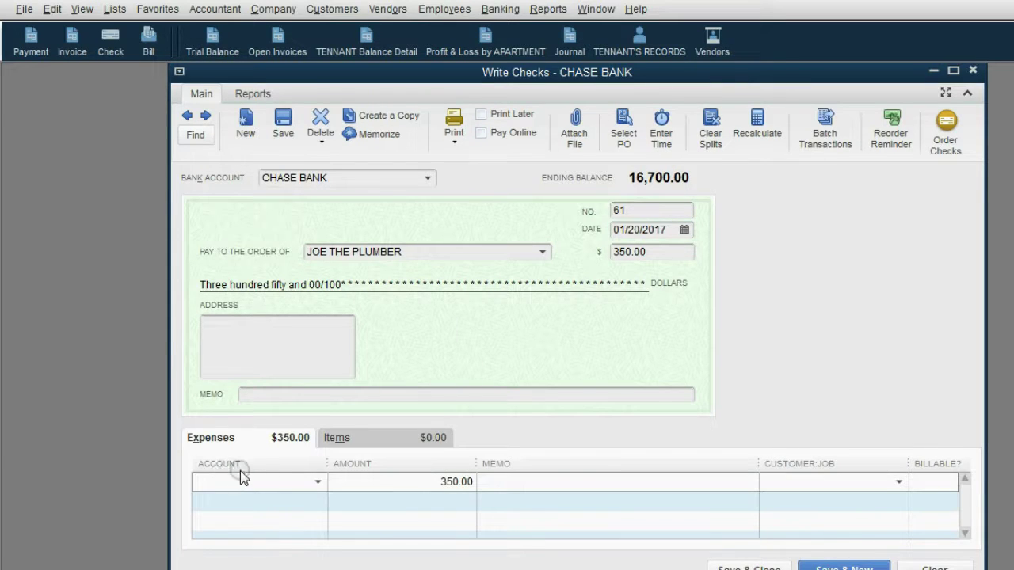
pyautogui.click(316, 484)
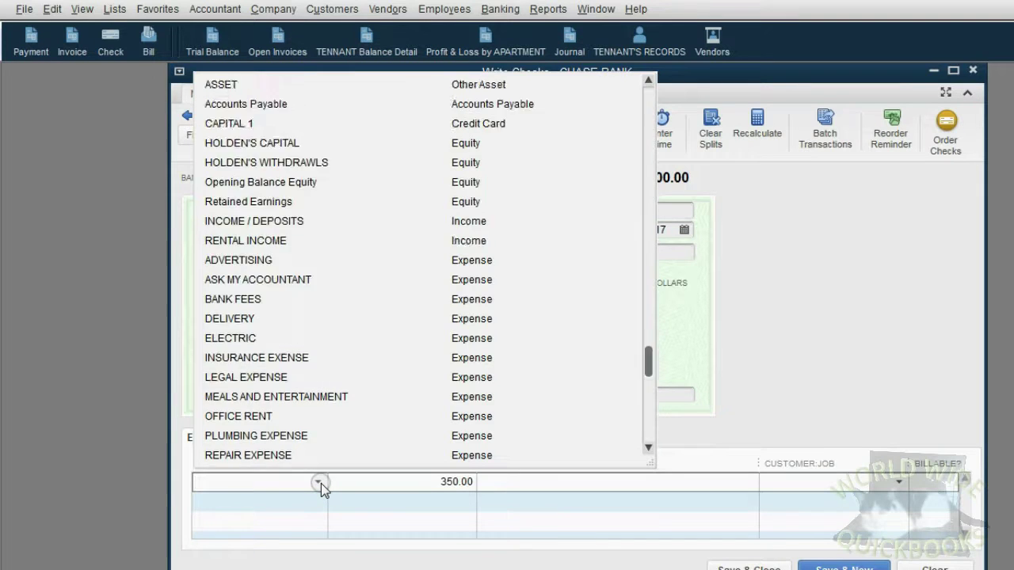
pyautogui.scroll(-4, 334, 452)
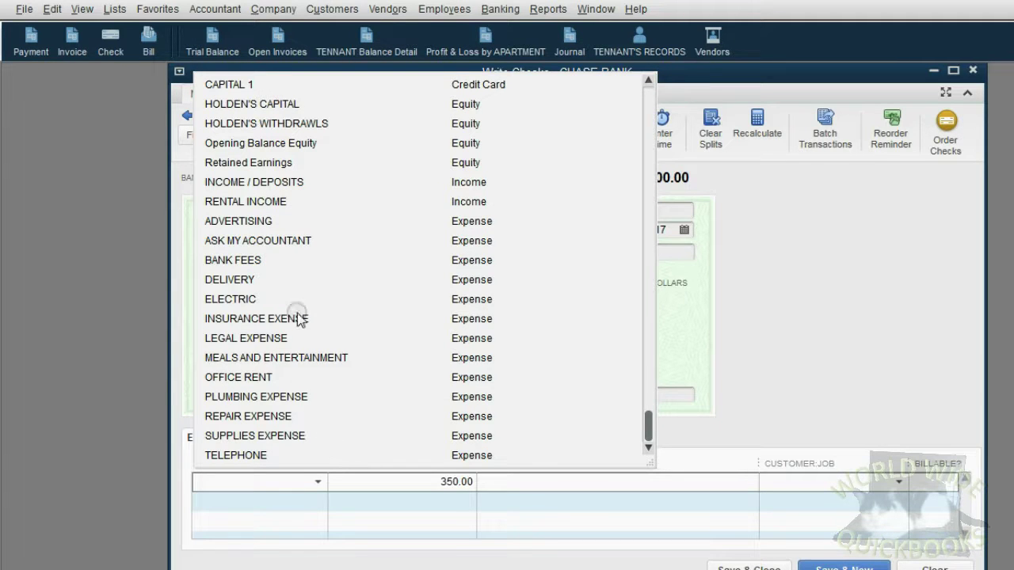
pyautogui.click(270, 398)
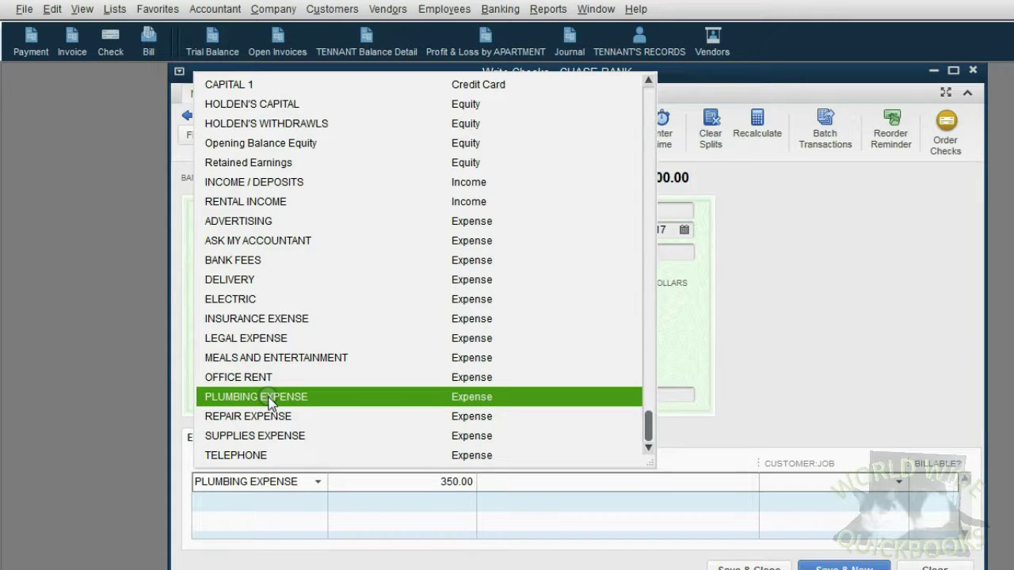
pyautogui.click(269, 398)
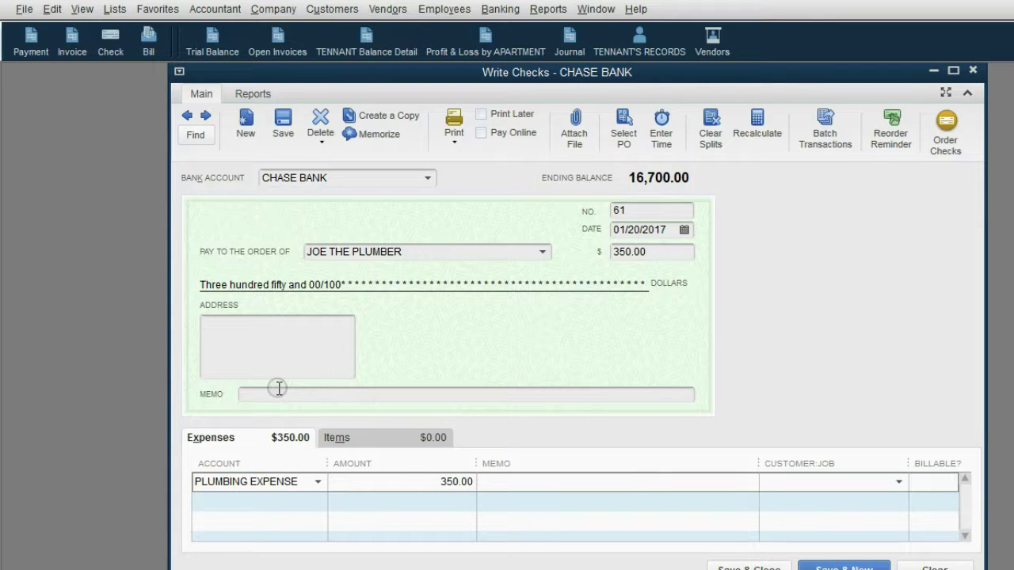
# Assign the expense line to 3A-DAVE THE TENNANT and clear its Billable mark.
pyautogui.click(644, 481)
pyautogui.click(899, 481)
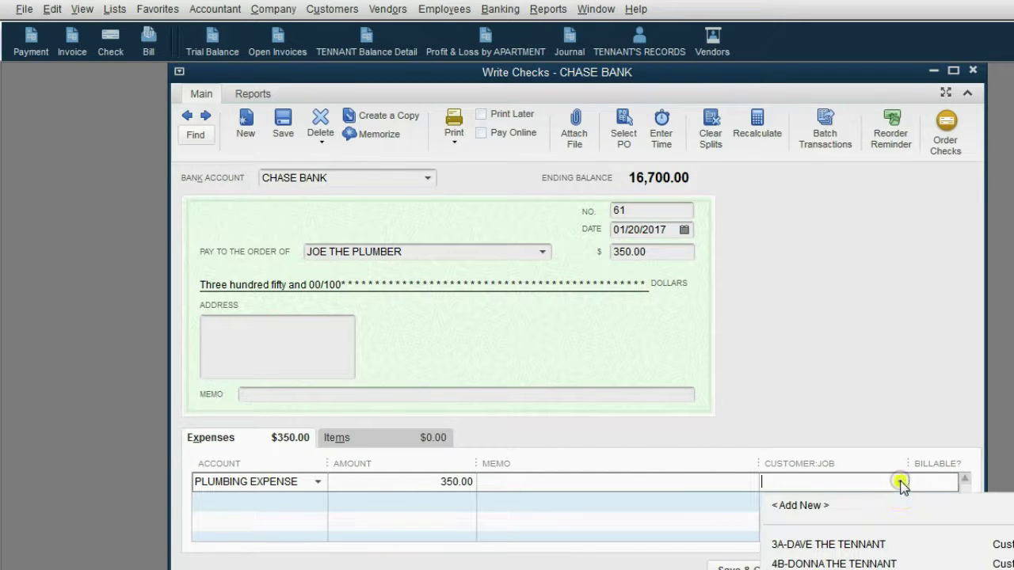
pyautogui.click(848, 507)
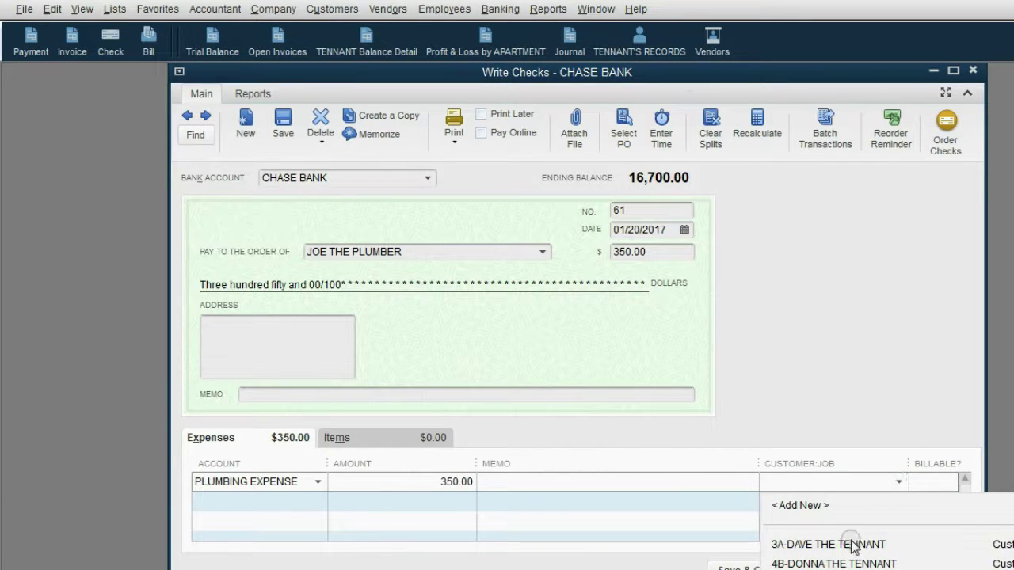
pyautogui.click(853, 544)
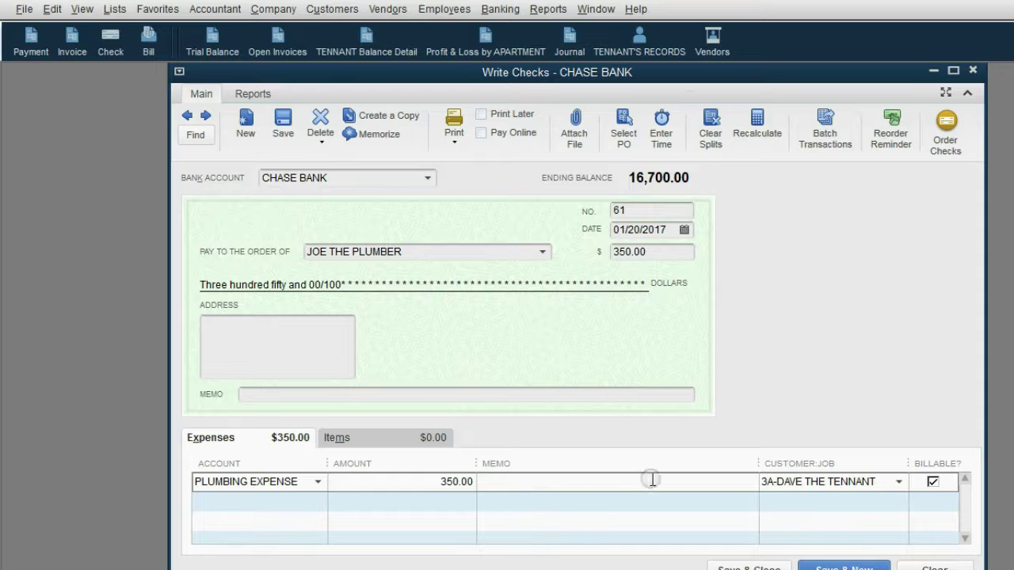
pyautogui.click(765, 481)
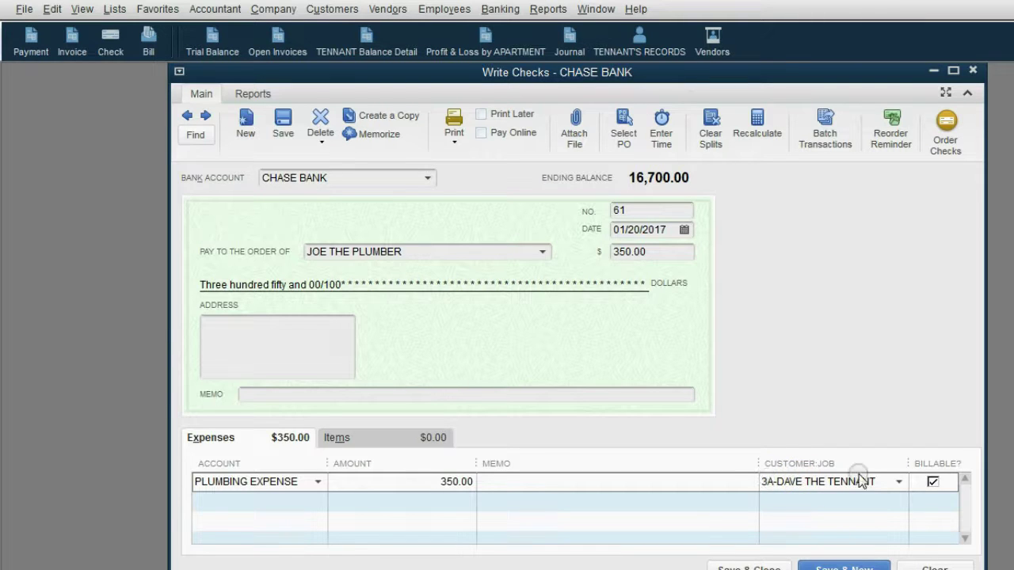
pyautogui.click(935, 482)
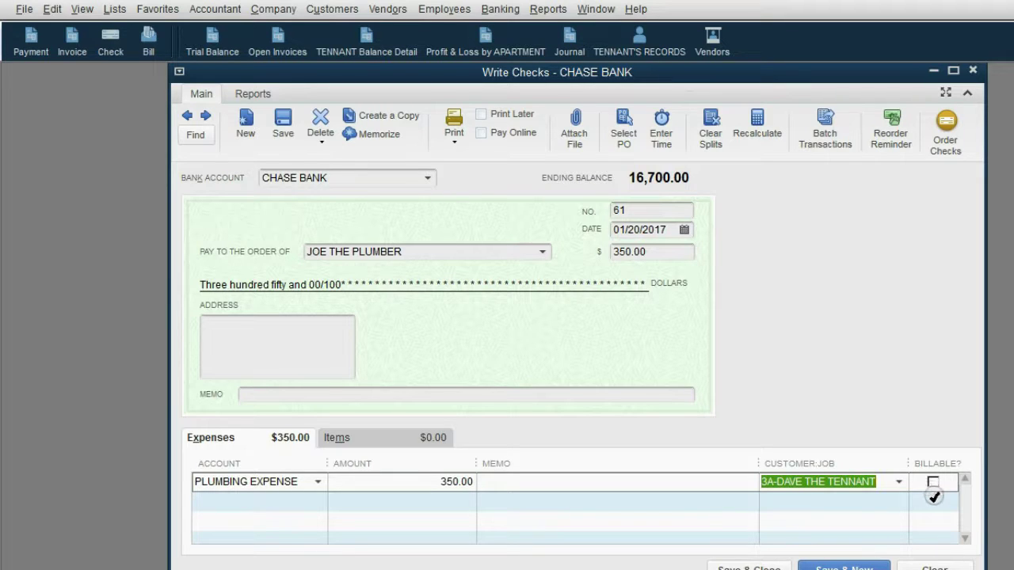
# Save check 61 and show the report for All dates with account names widened.
pyautogui.click(753, 567)
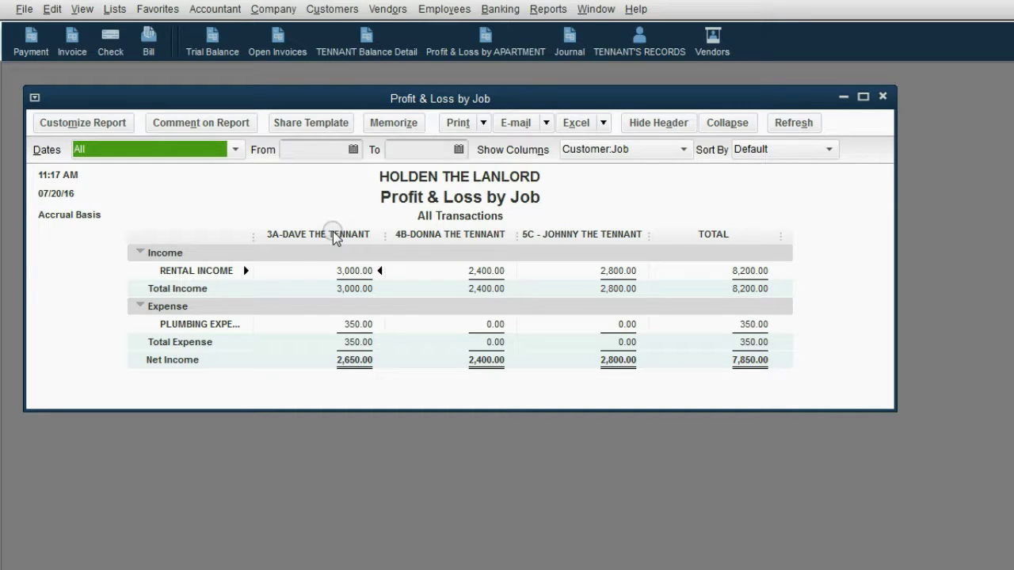
pyautogui.click(340, 271)
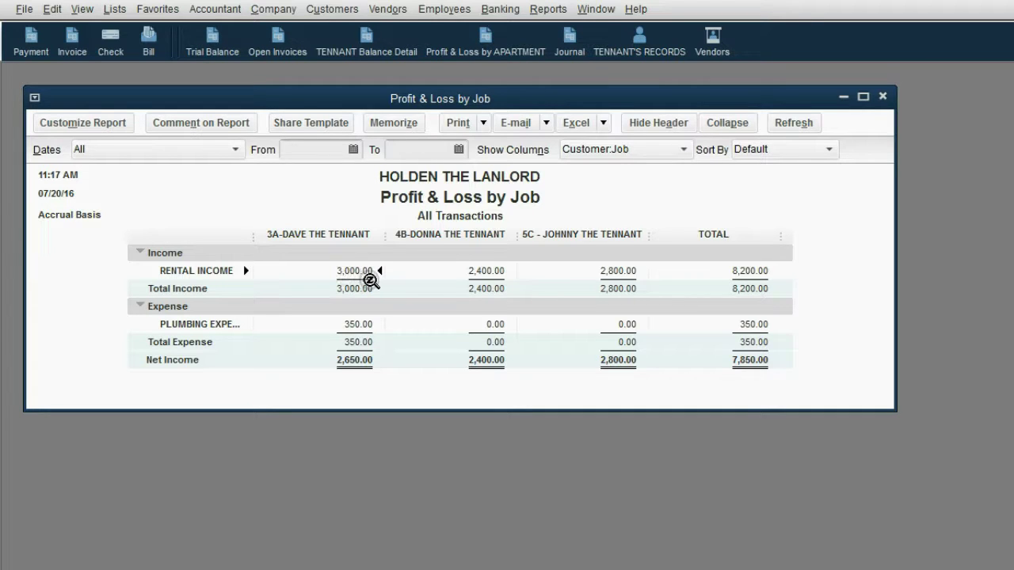
pyautogui.click(235, 149)
pyautogui.click(238, 153)
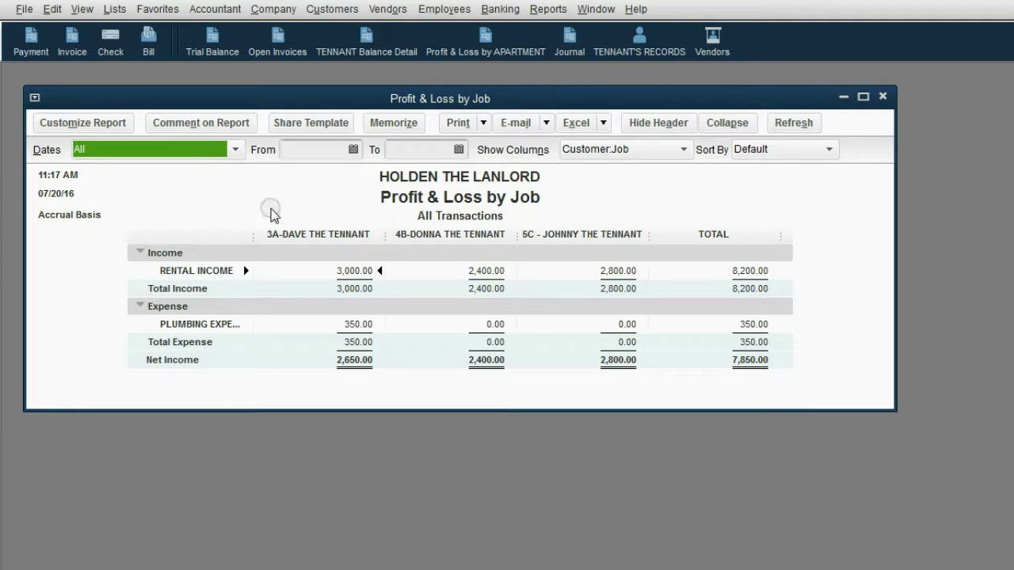
pyautogui.moveTo(254, 235); pyautogui.dragTo(277, 235)
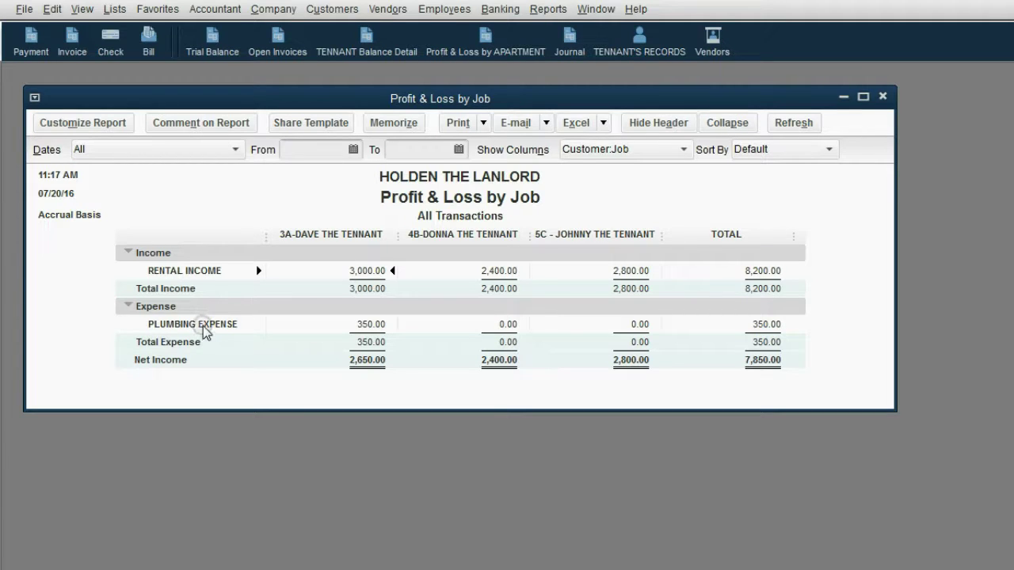
# Inspect 3A-DAVE THE TENNANT's Total Expense, PLUMBING EXPENSE and RENTAL INCOME amounts.
pyautogui.click(363, 341)
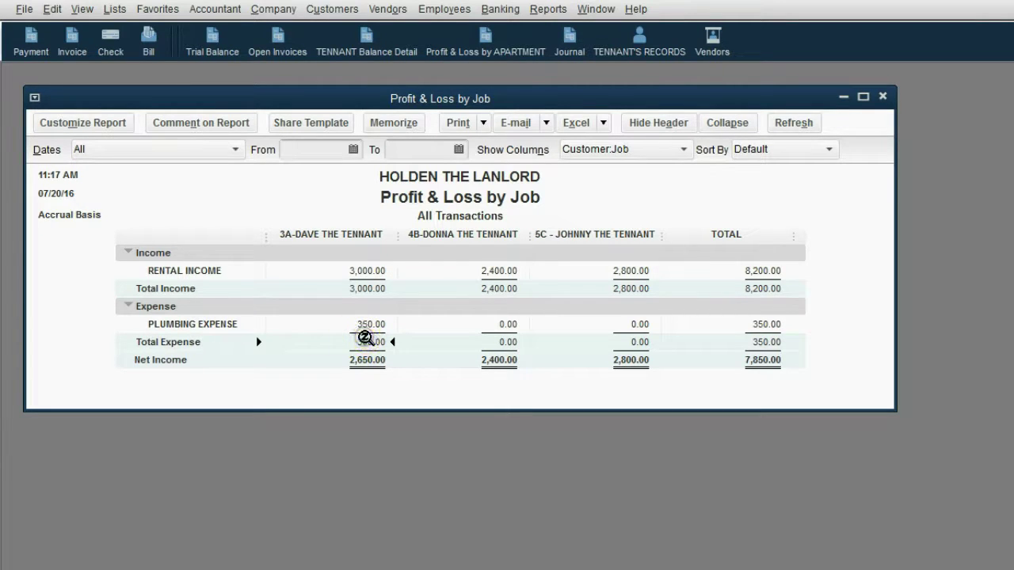
pyautogui.click(369, 273)
pyautogui.click(358, 324)
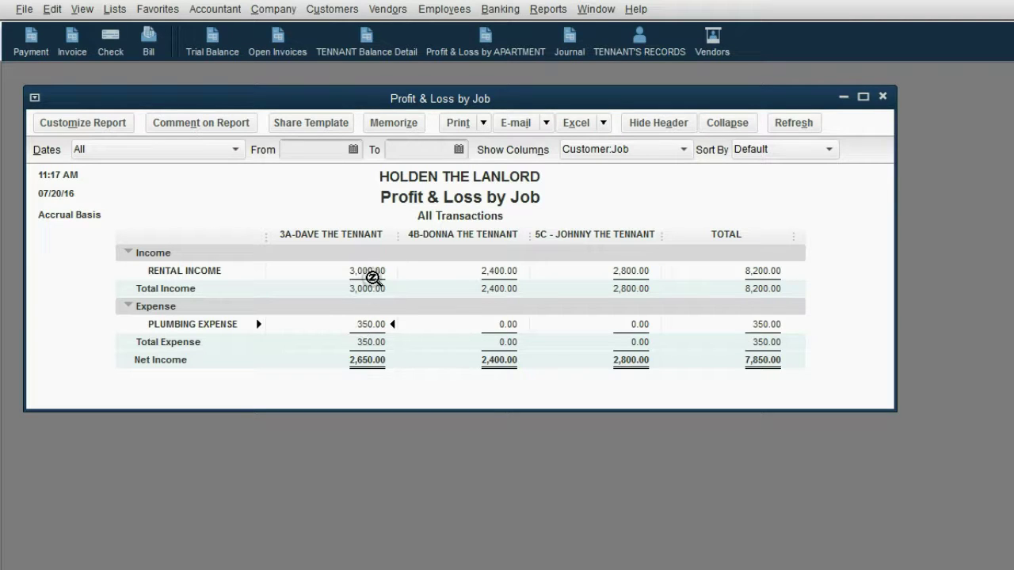
pyautogui.click(372, 274)
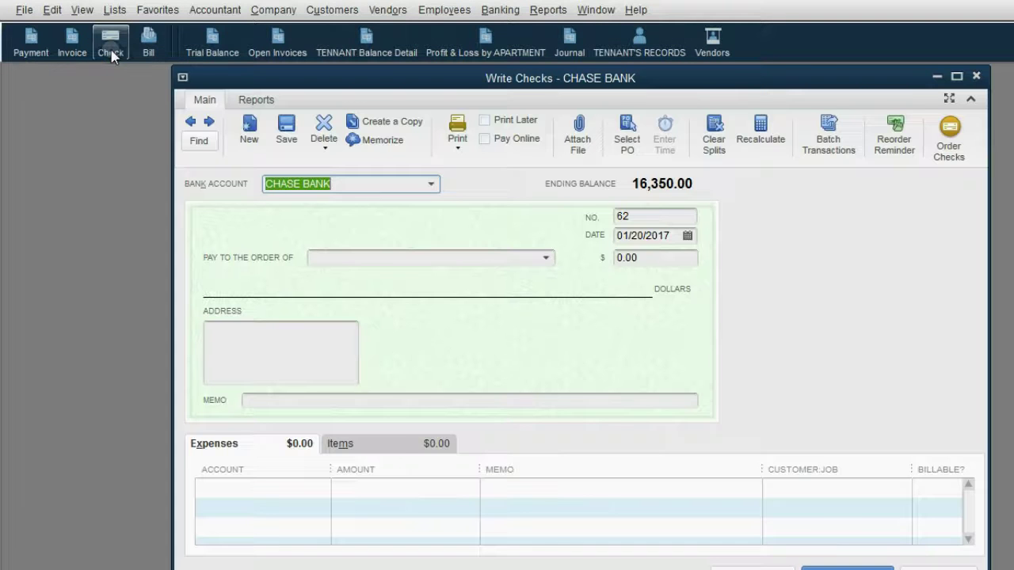
# Date check 62 02/20/2017.
pyautogui.click(640, 214)
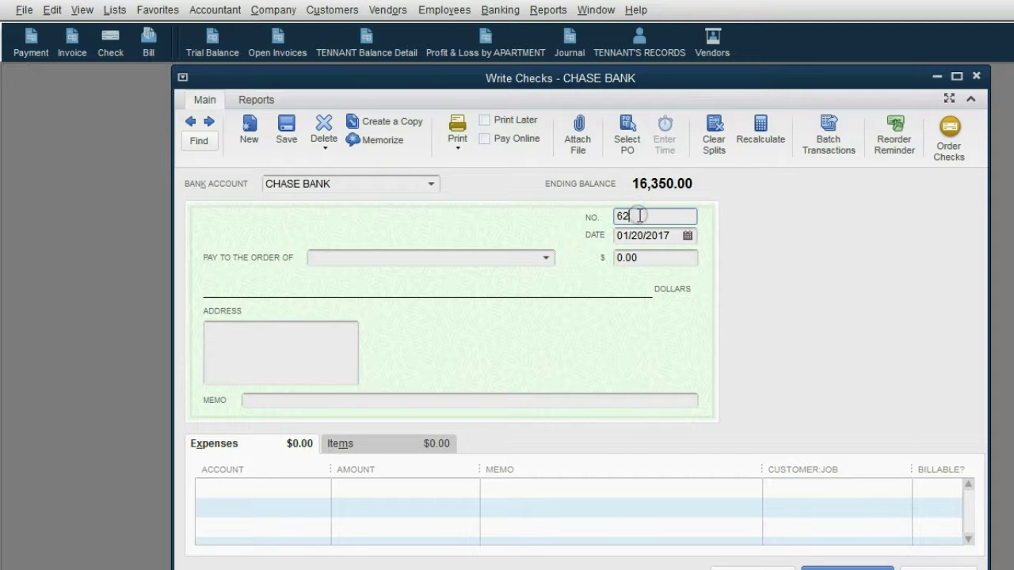
pyautogui.click(686, 235)
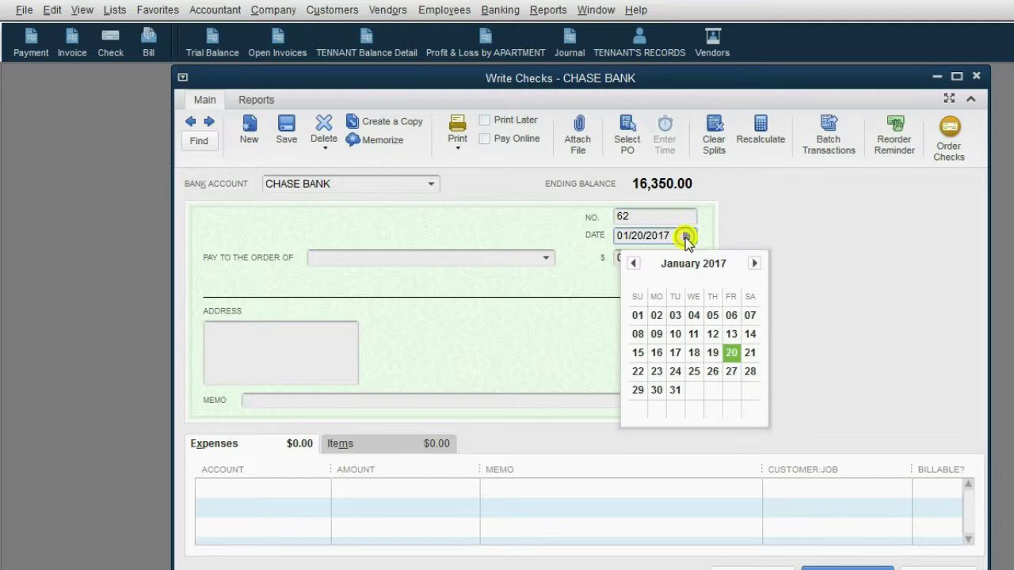
pyautogui.click(752, 263)
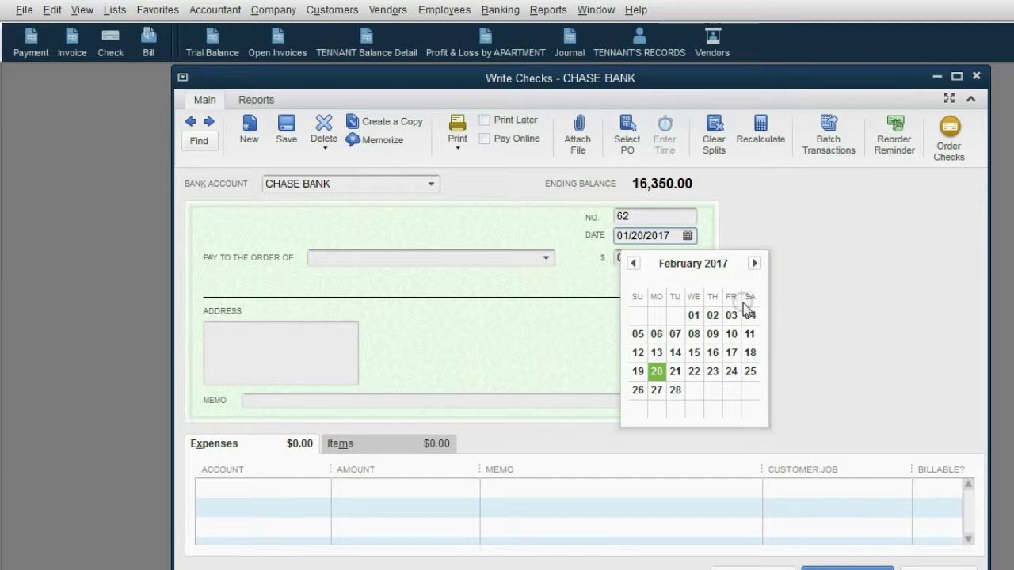
pyautogui.click(657, 372)
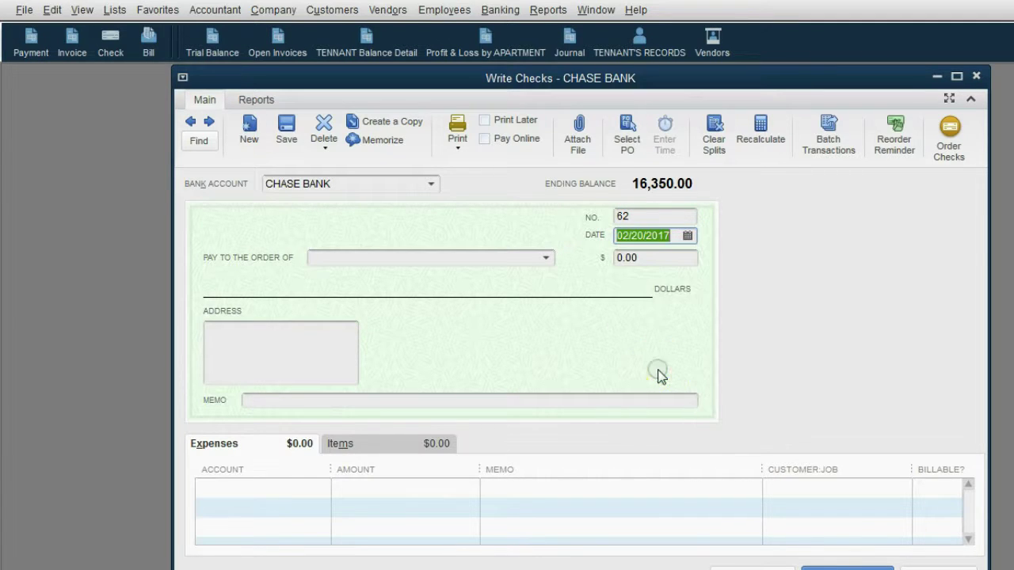
# Make the check pay STAPLES 200.00.
pyautogui.click(658, 265)
pyautogui.write('200')
pyautogui.press('Tab')
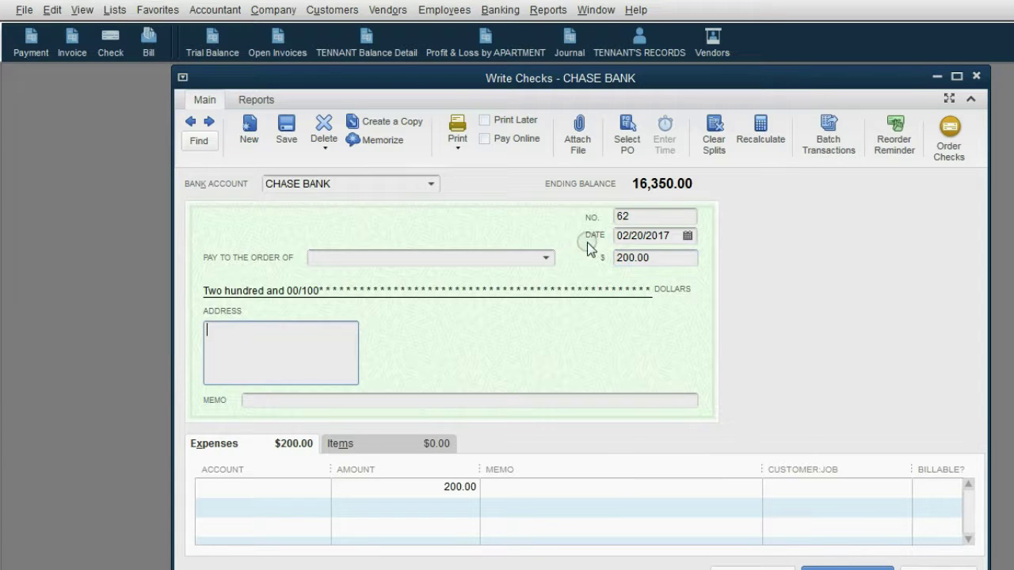
pyautogui.click(546, 258)
pyautogui.write('st')
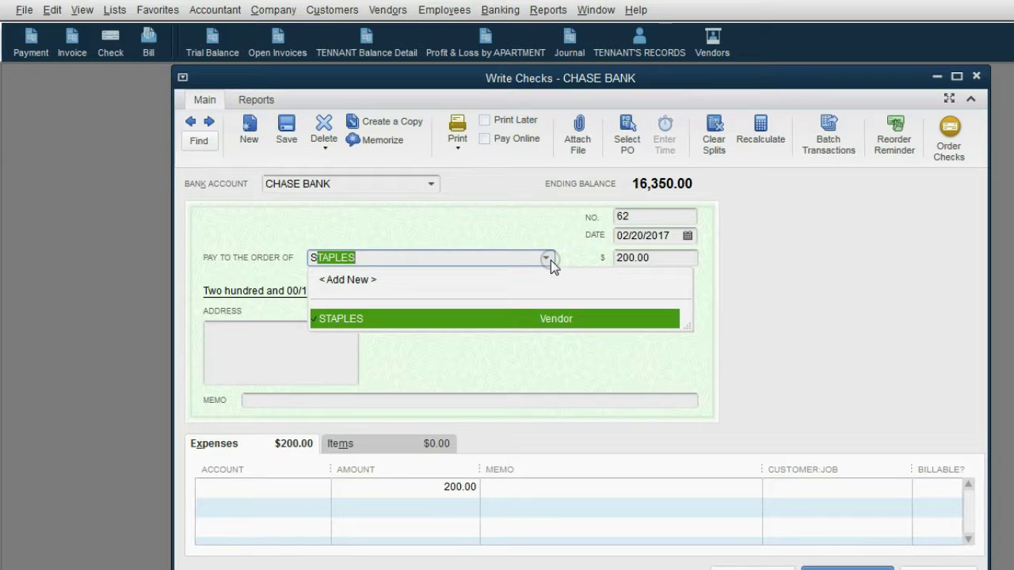
pyautogui.click(536, 318)
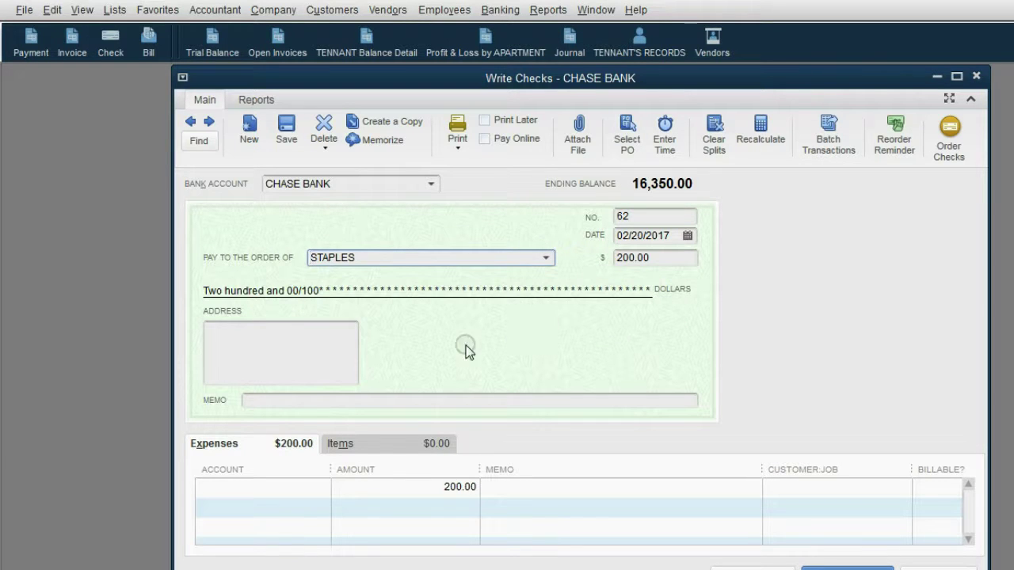
pyautogui.click(641, 258)
# Charge the line to SUPPLIES EXPENSE for 4B-DONNA THE TENNANT, keeping it billable.
pyautogui.click(316, 488)
pyautogui.click(316, 487)
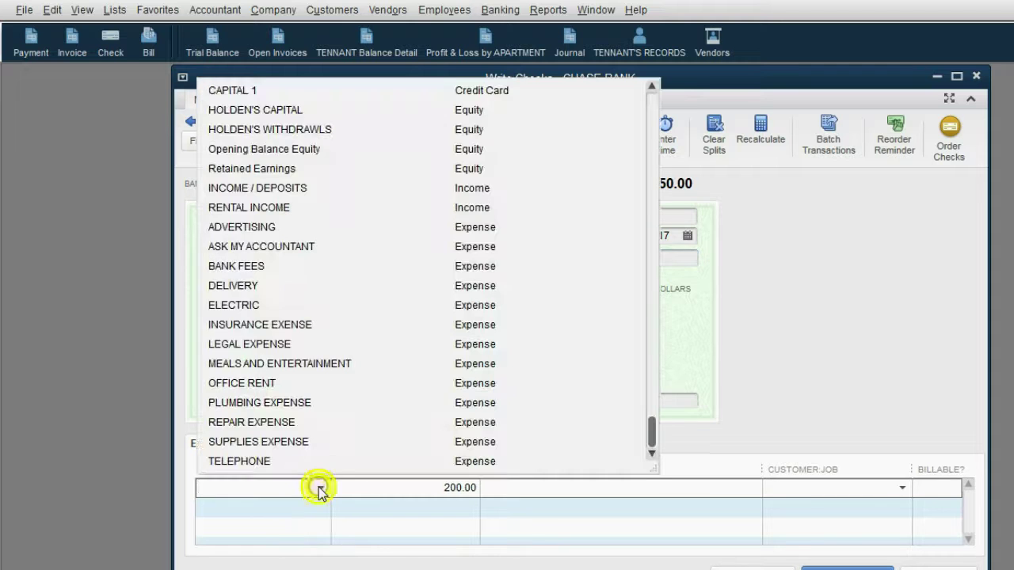
pyautogui.click(320, 442)
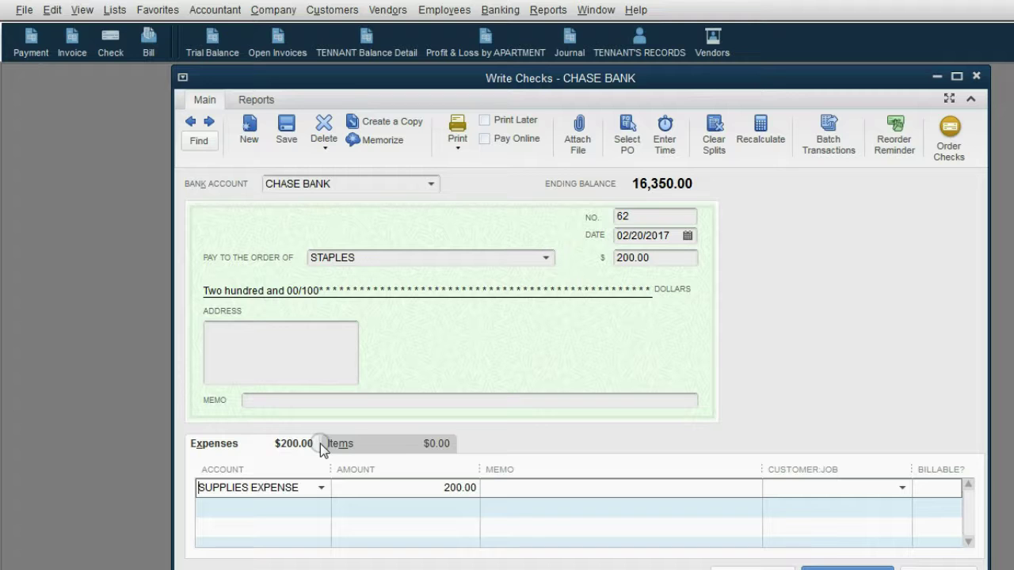
pyautogui.click(322, 489)
pyautogui.click(902, 488)
pyautogui.click(834, 567)
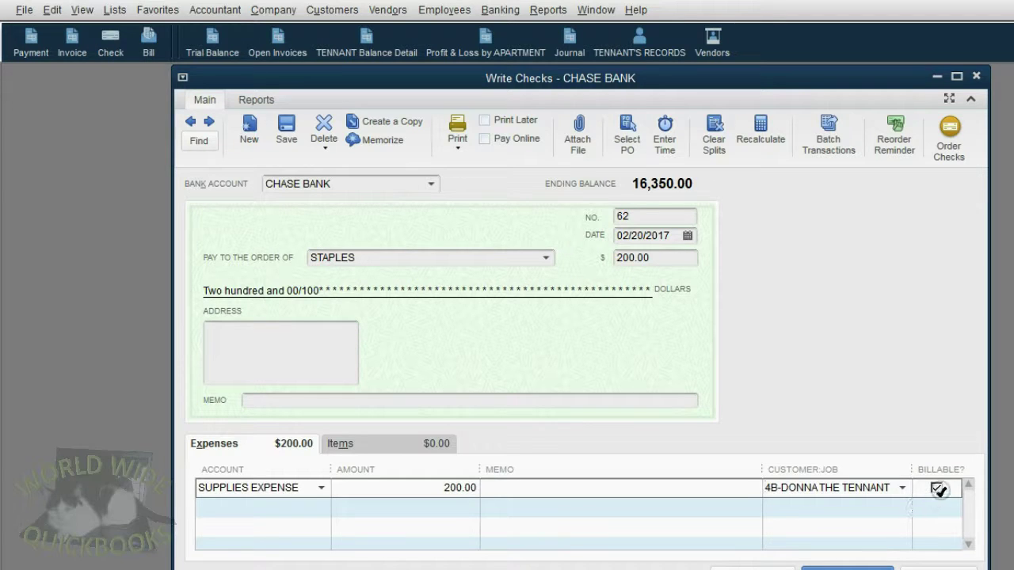
pyautogui.click(939, 489)
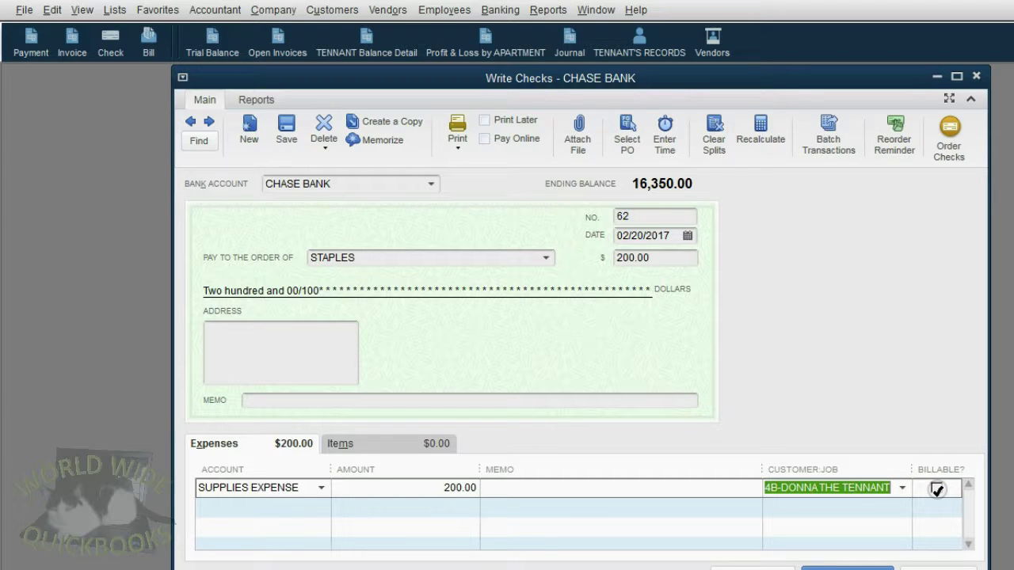
pyautogui.click(772, 565)
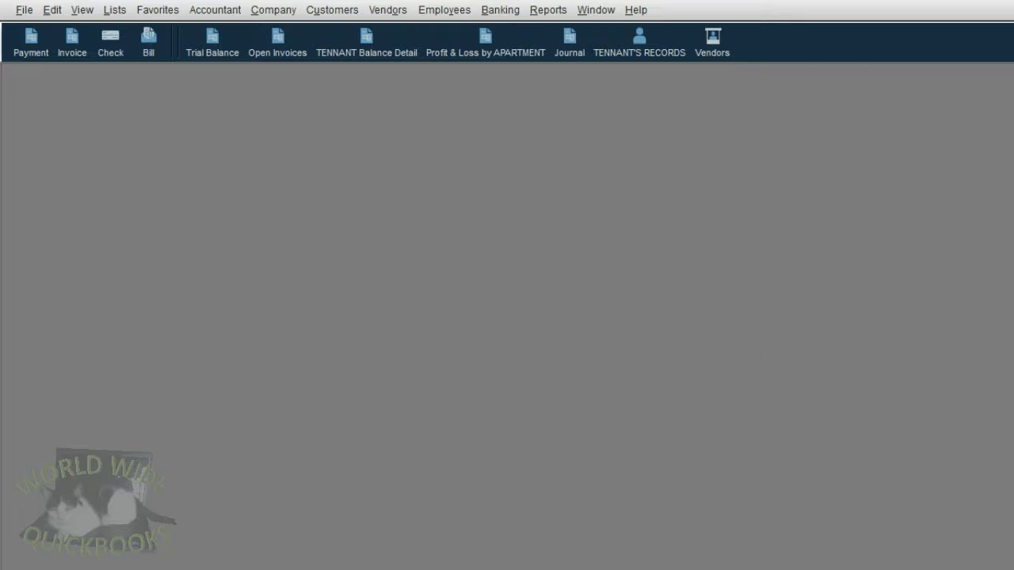
pyautogui.click(472, 52)
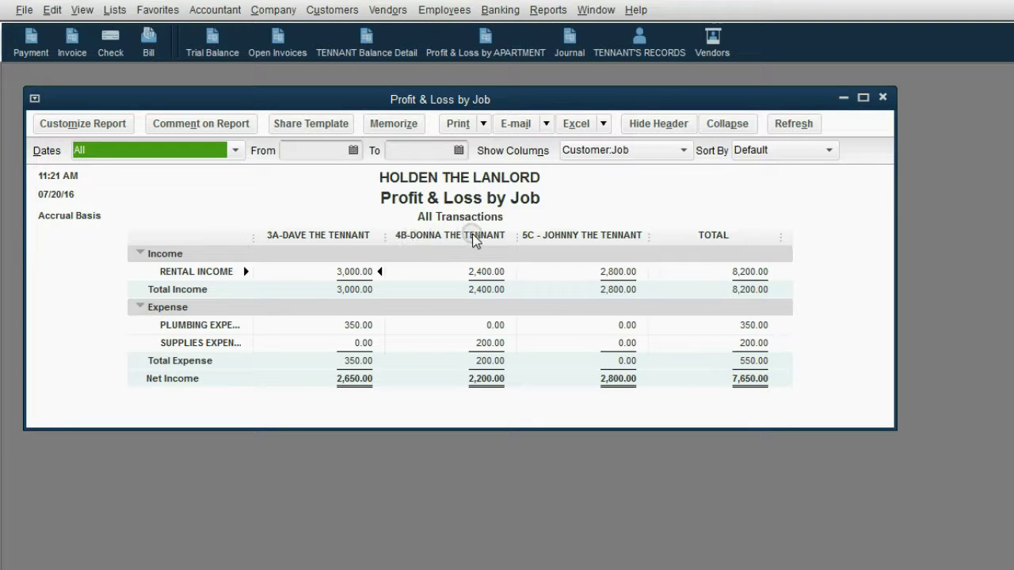
pyautogui.click(500, 290)
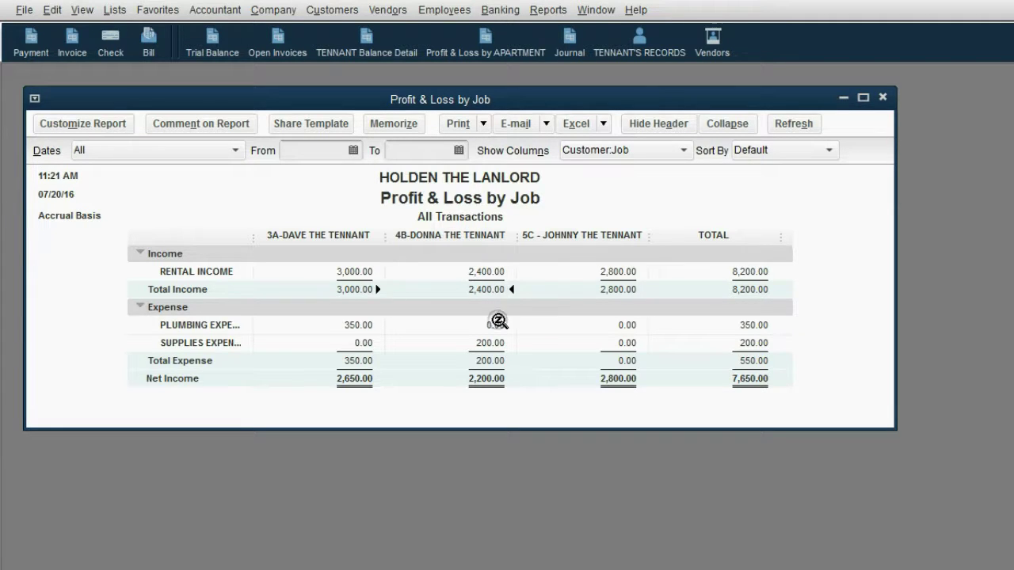
pyautogui.click(499, 342)
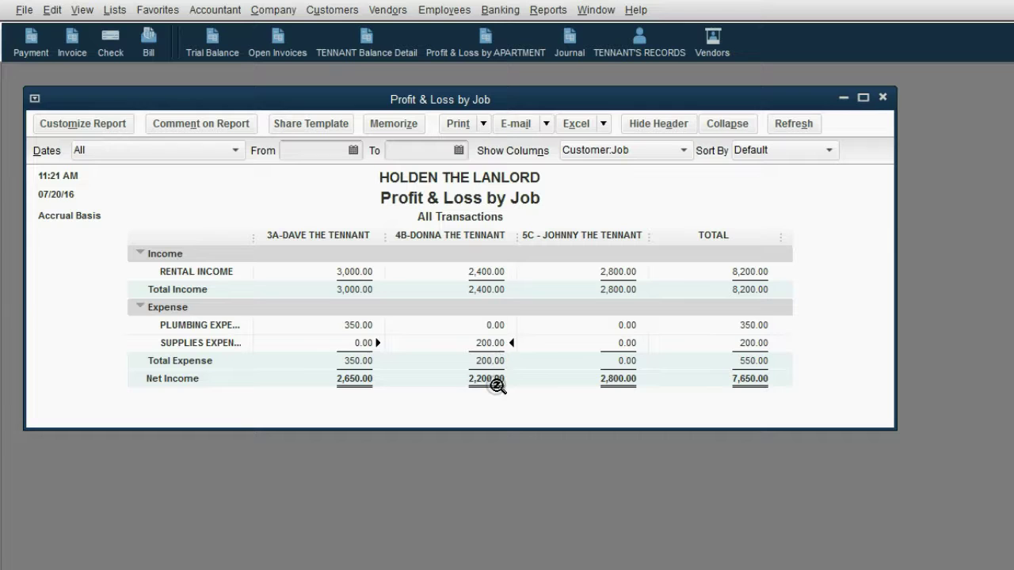
pyautogui.click(497, 384)
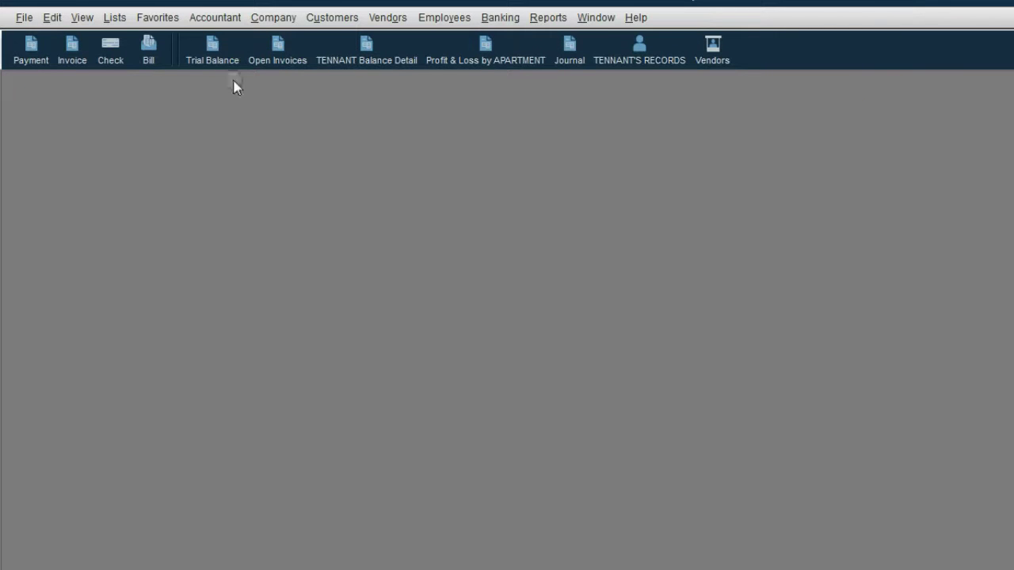
# Start new check 63 dated 03/20/2017.
pyautogui.click(108, 60)
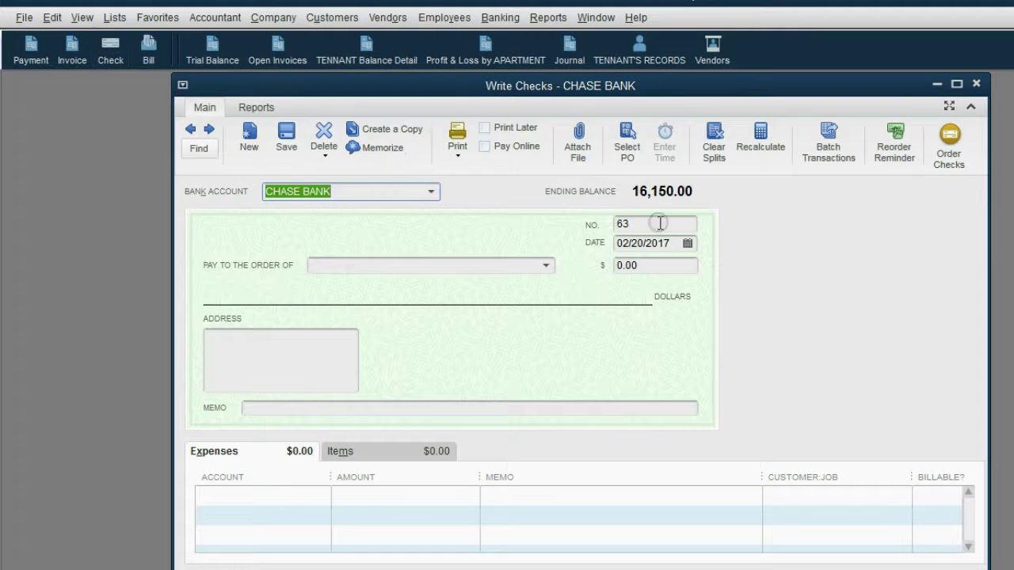
pyautogui.click(629, 224)
pyautogui.click(686, 244)
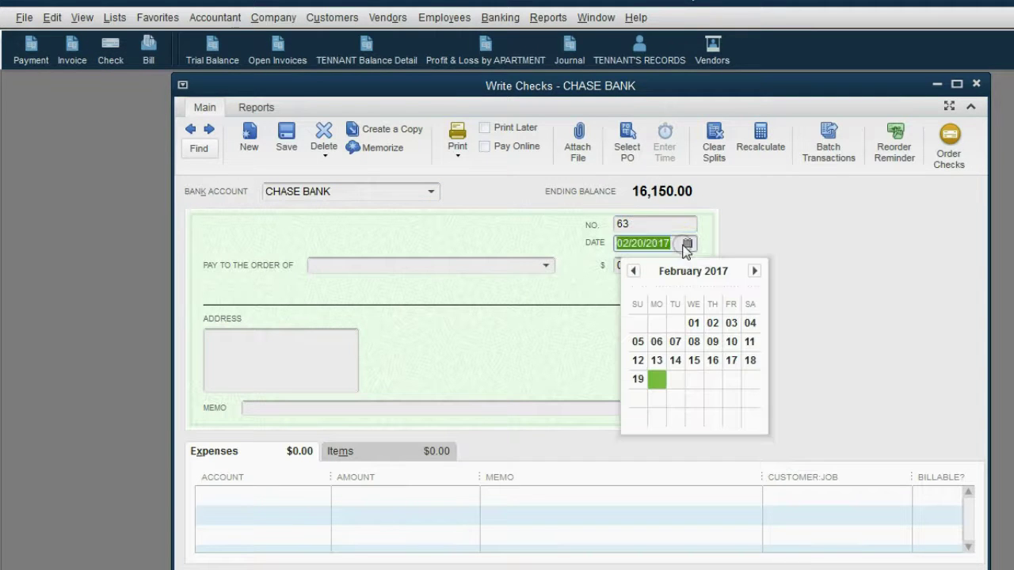
pyautogui.click(753, 271)
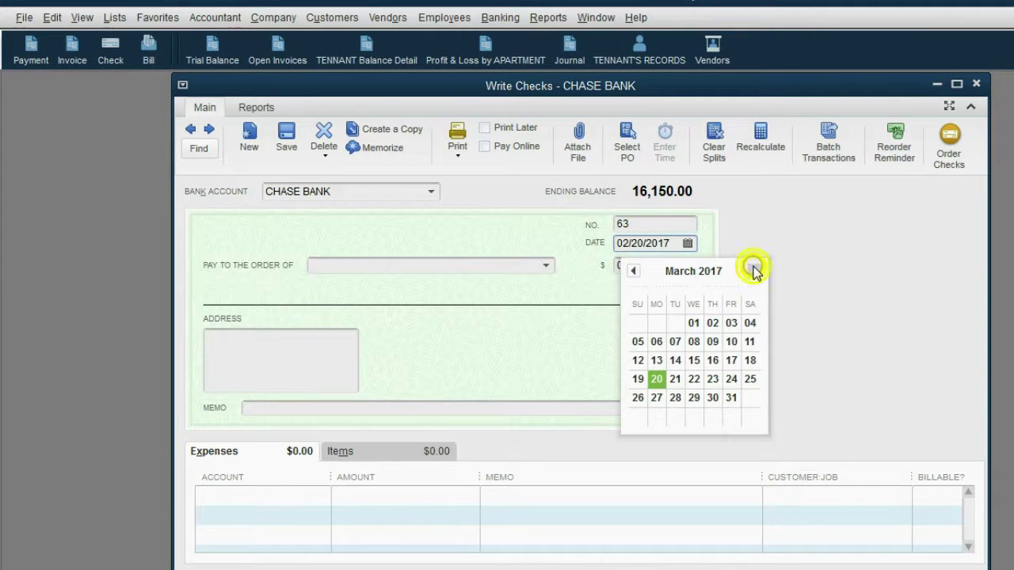
pyautogui.click(656, 380)
# Make REX REPAIR the payee for 1,000.00.
pyautogui.click(546, 266)
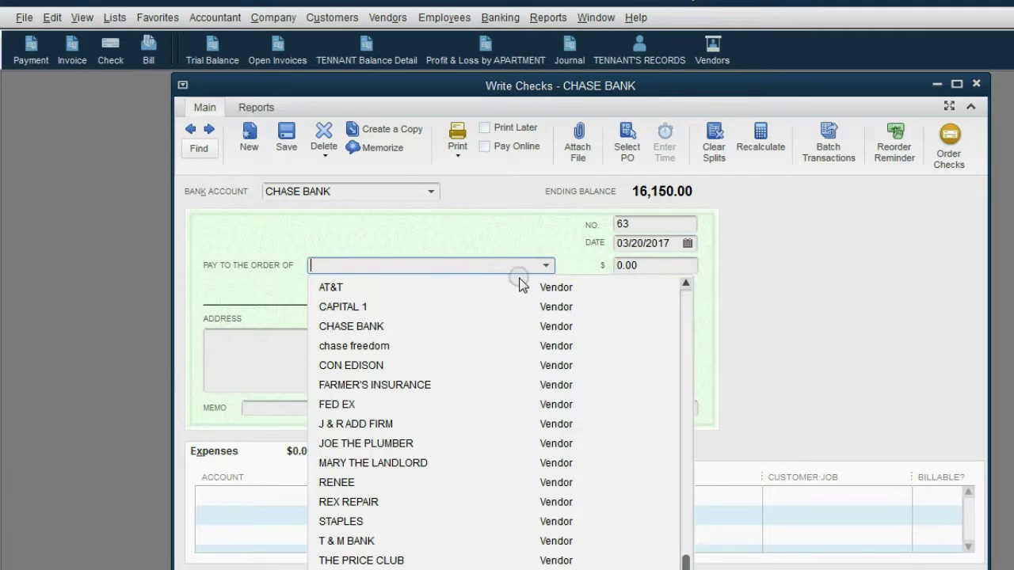
pyautogui.write('RENEE')
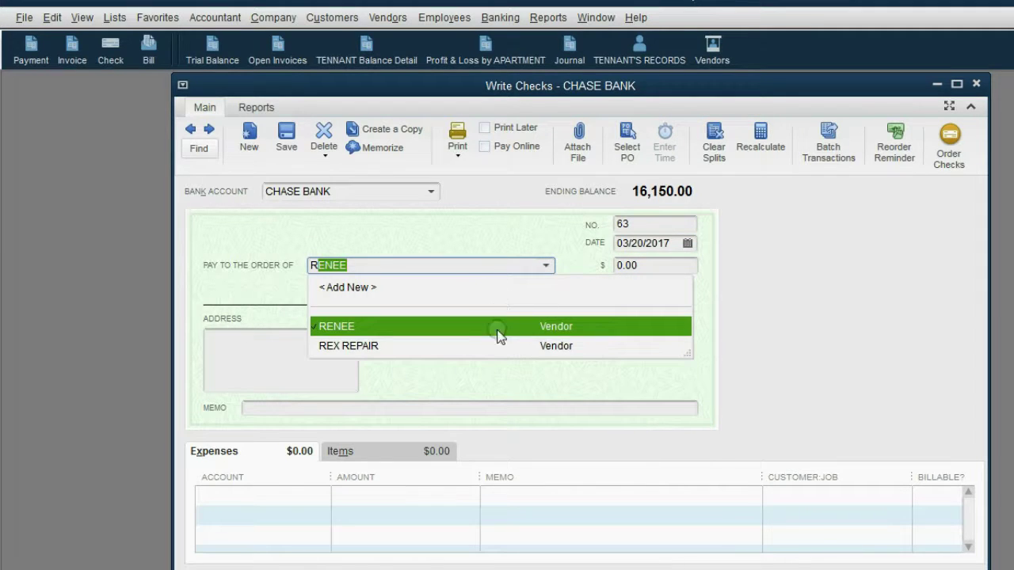
pyautogui.click(494, 347)
pyautogui.click(645, 264)
pyautogui.write('1,00')
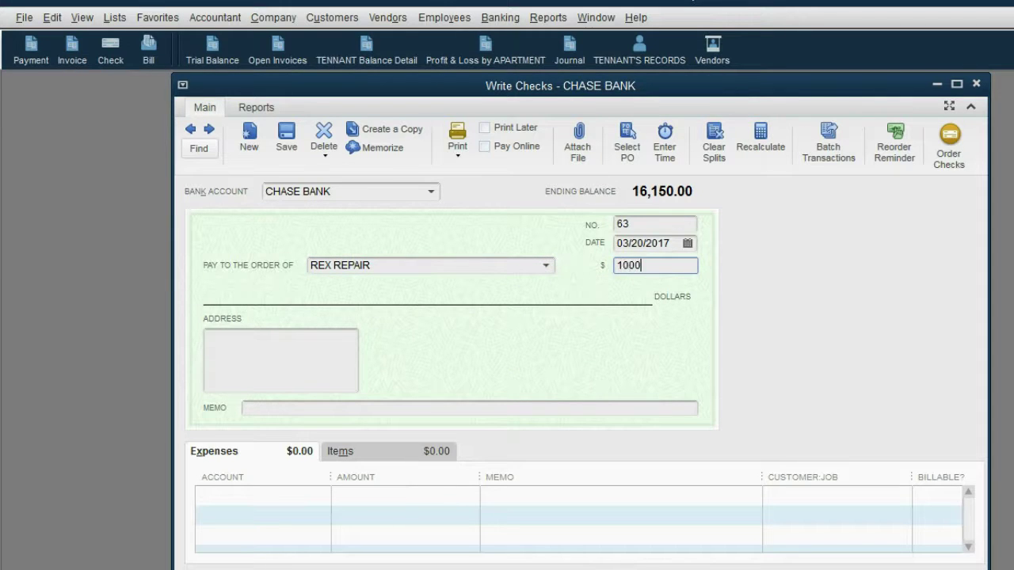
pyautogui.write('0')
pyautogui.press('Tab')
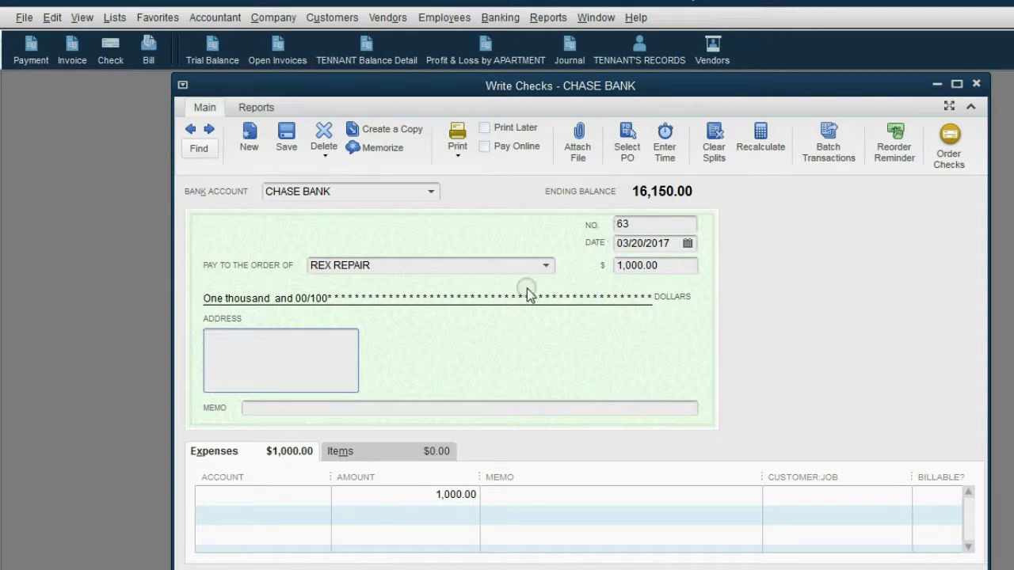
# Split the amount into two 500.00 lines for the 4B and 5C tenant jobs.
pyautogui.click(295, 492)
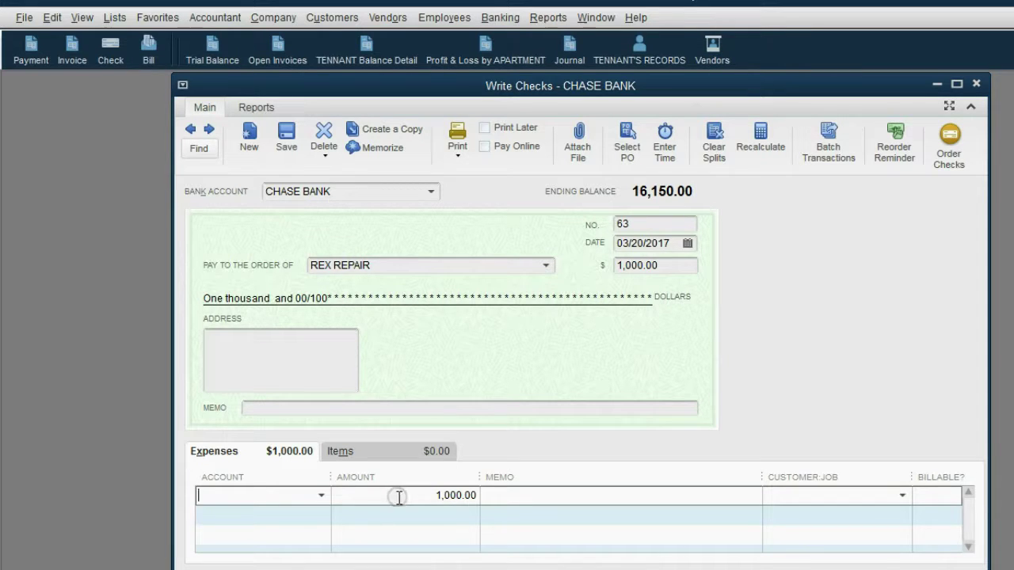
pyautogui.moveTo(399, 494); pyautogui.dragTo(488, 491)
pyautogui.write('500')
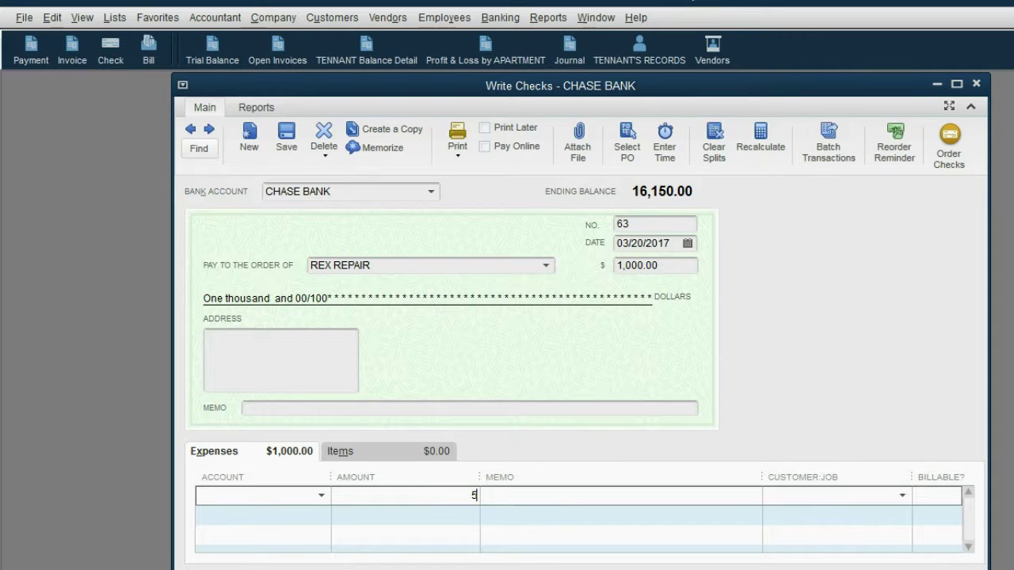
pyautogui.click(902, 495)
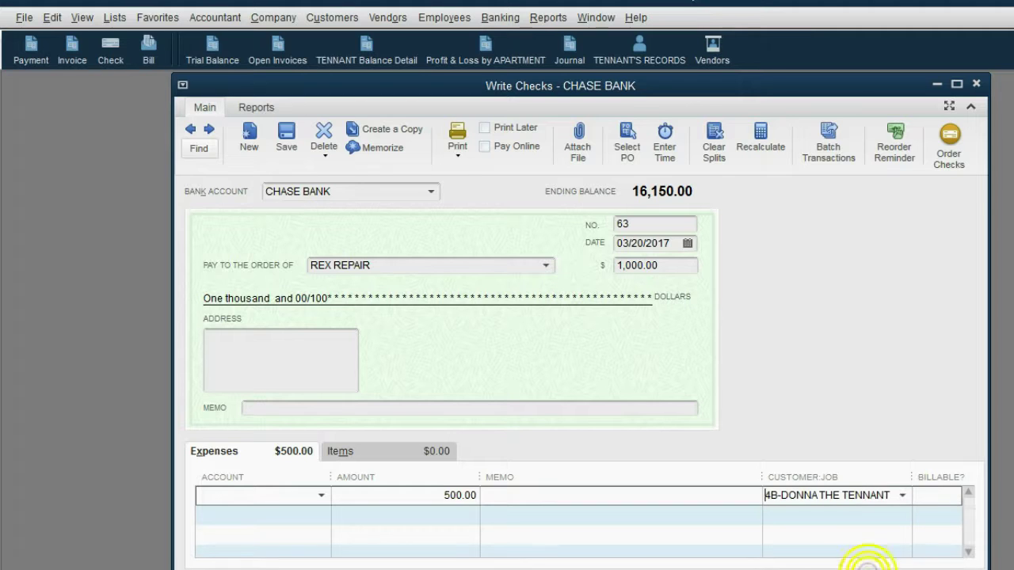
pyautogui.click(456, 515)
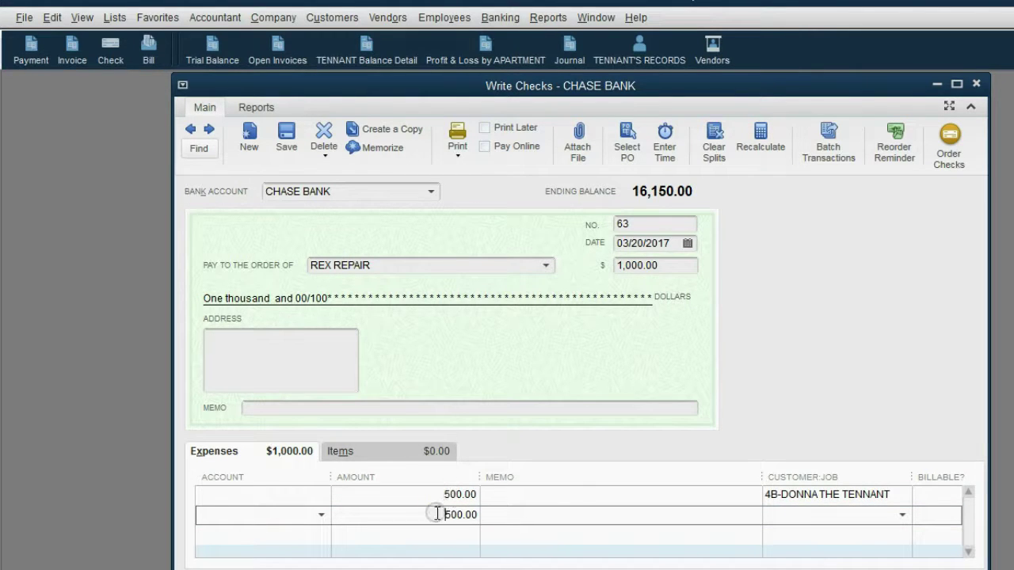
pyautogui.click(900, 516)
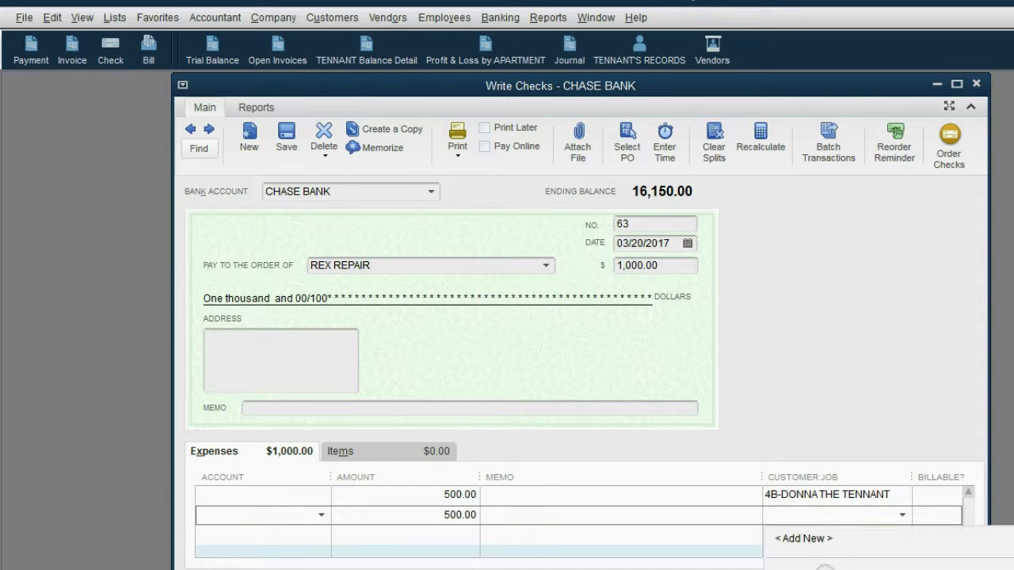
pyautogui.write('5C - JOHNNY THE TENNAN')
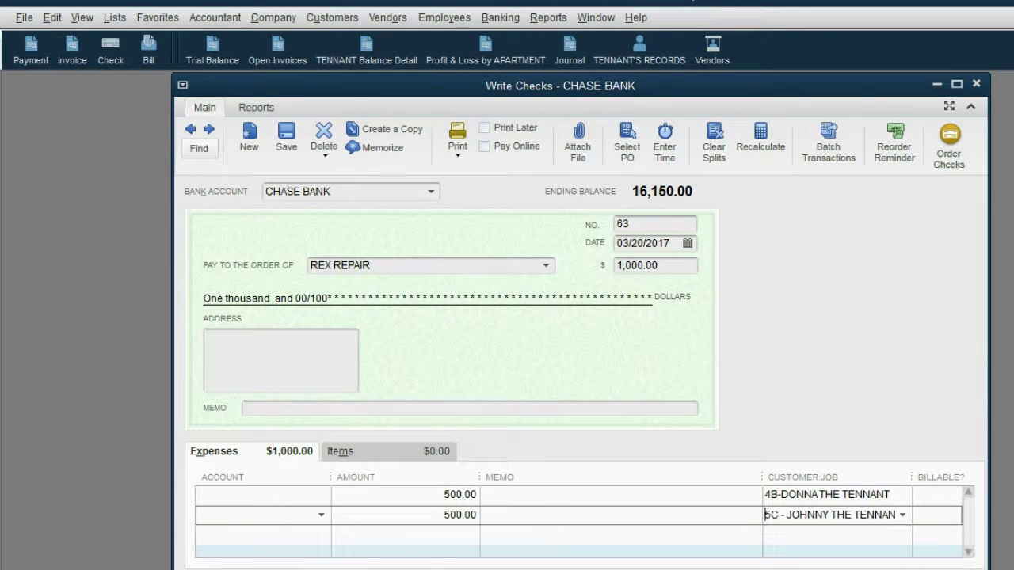
pyautogui.click(315, 496)
# Set both split lines' account to REPAIR EXPENSE.
pyautogui.click(324, 495)
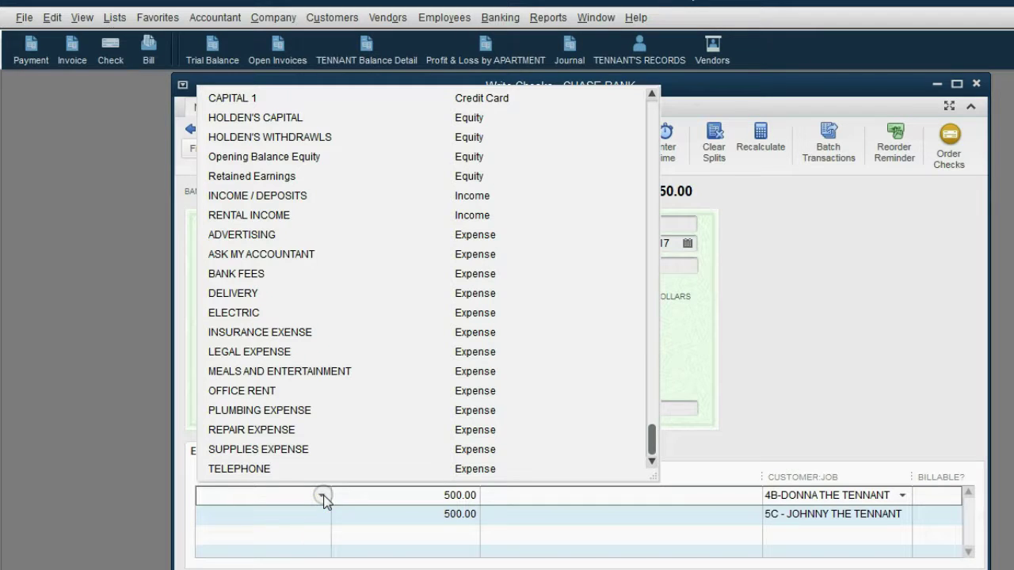
pyautogui.click(304, 430)
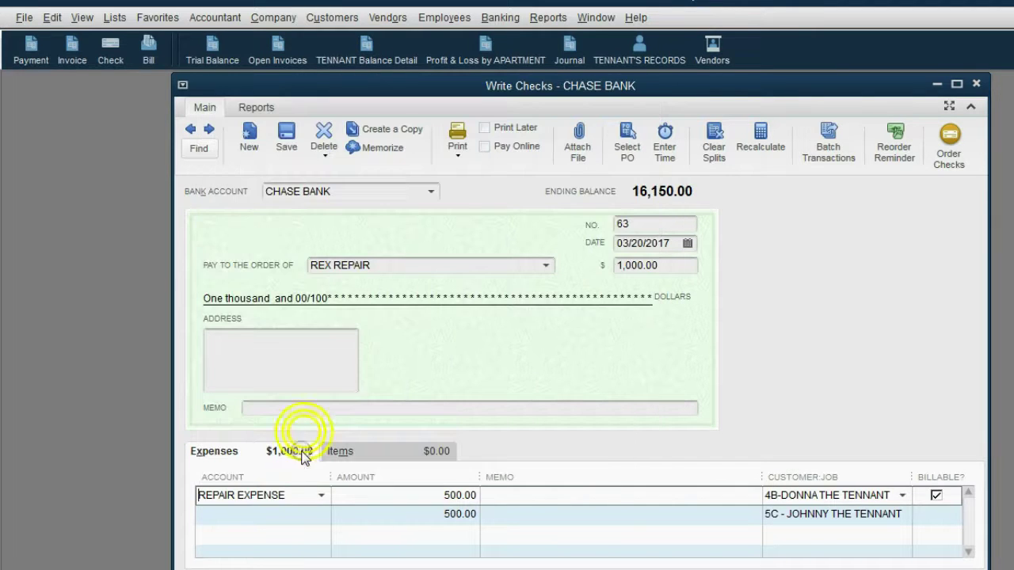
pyautogui.click(315, 513)
pyautogui.click(321, 515)
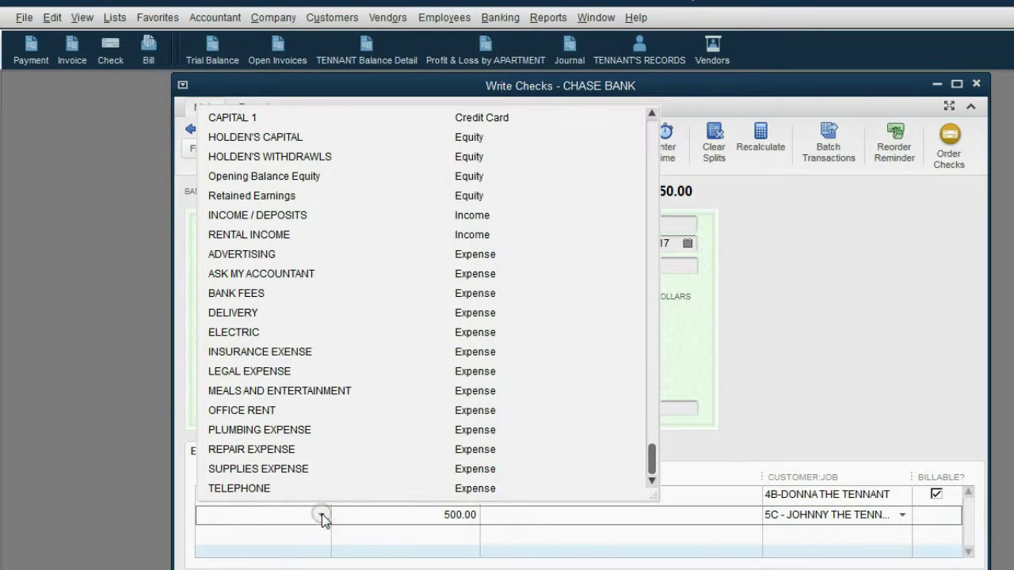
pyautogui.click(316, 451)
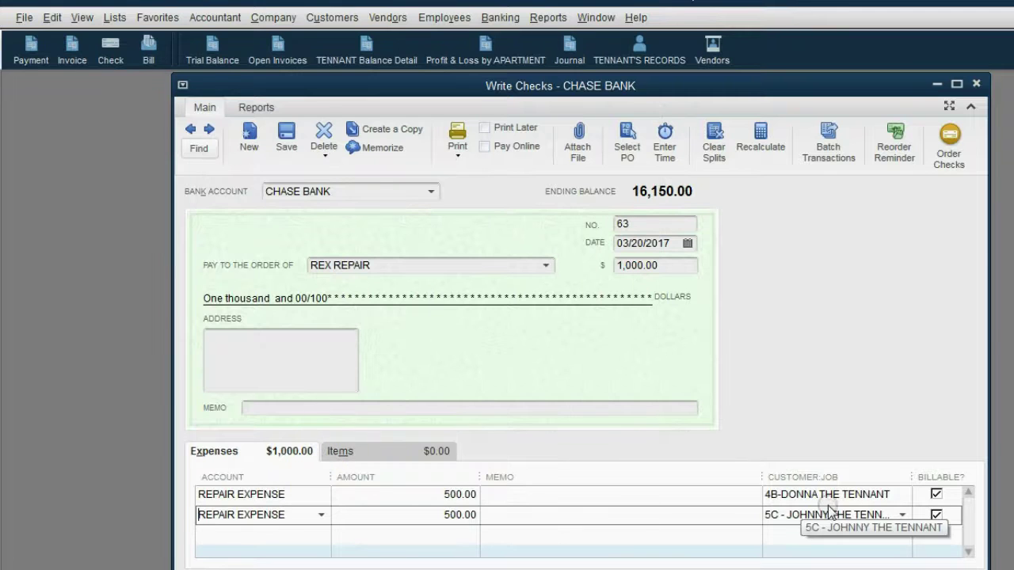
# Clear Billable on both split lines.
pyautogui.click(827, 496)
pyautogui.click(820, 514)
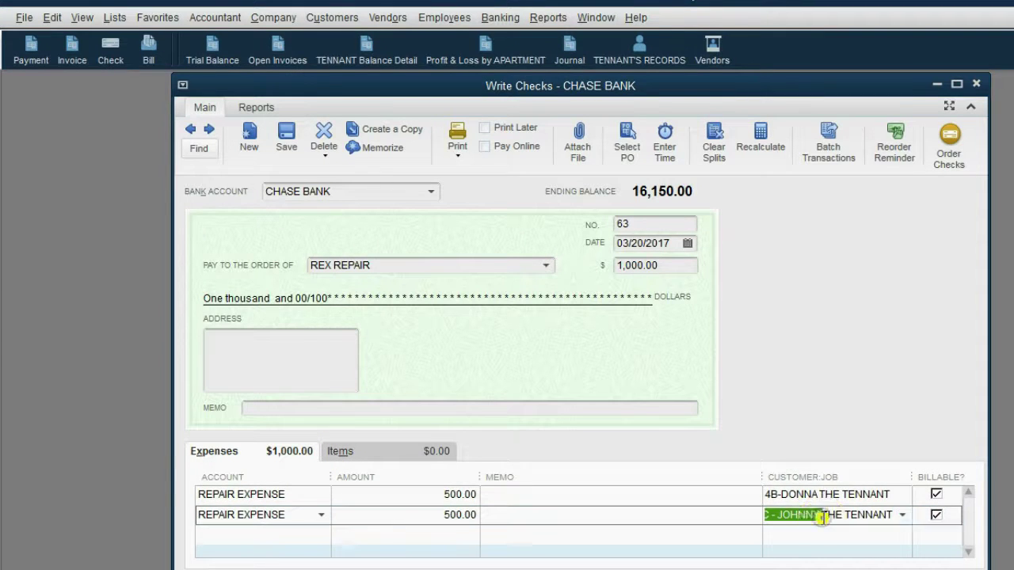
pyautogui.click(935, 495)
pyautogui.click(937, 513)
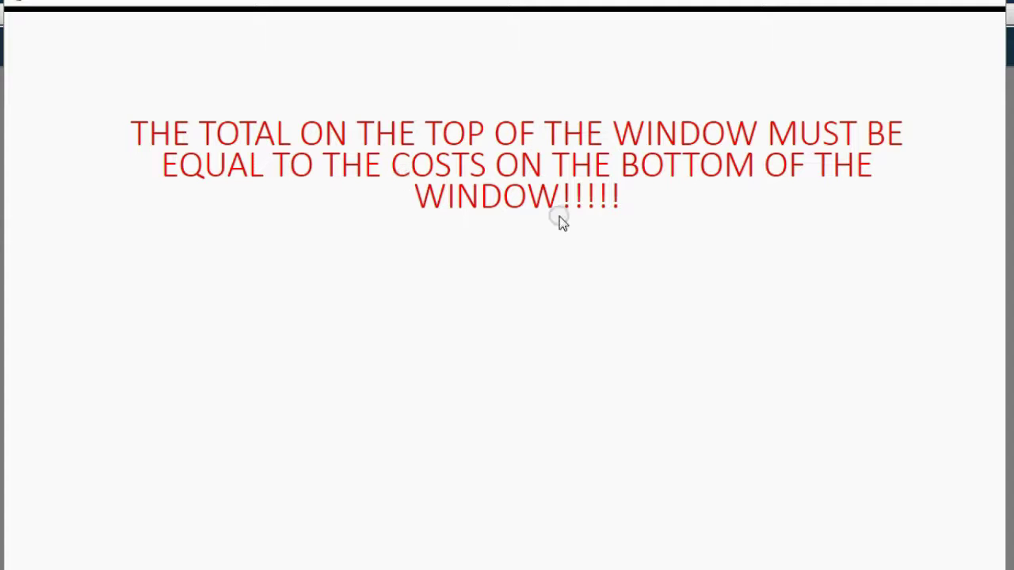
pyautogui.hotkey('alt', 'Tab')
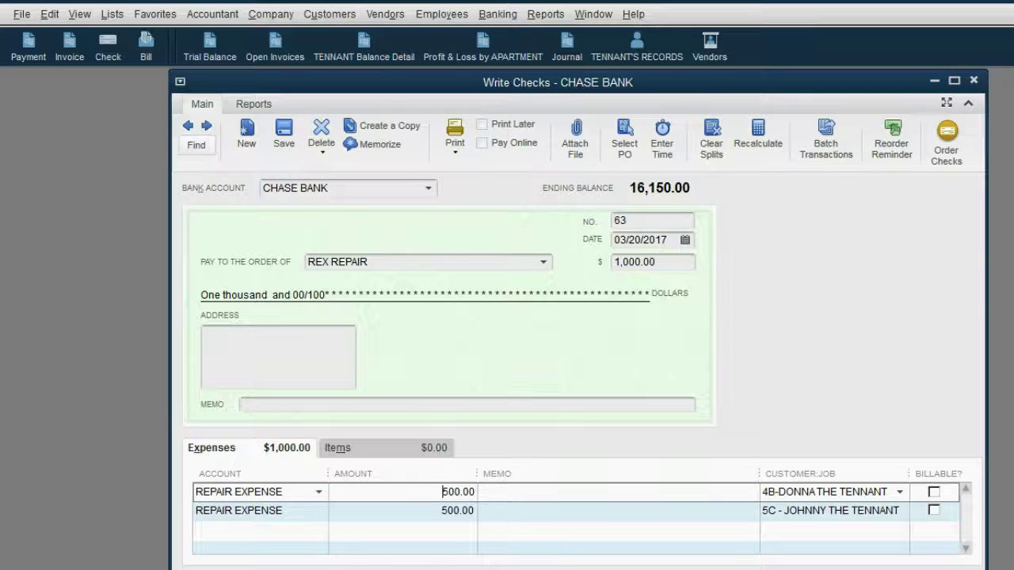
pyautogui.click(421, 512)
pyautogui.click(419, 490)
pyautogui.click(424, 511)
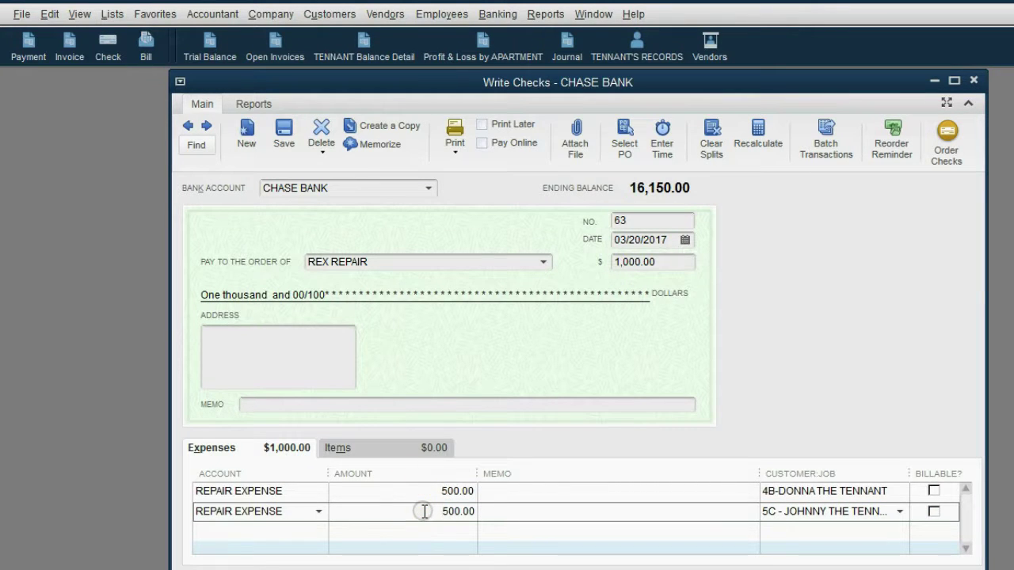
pyautogui.click(654, 263)
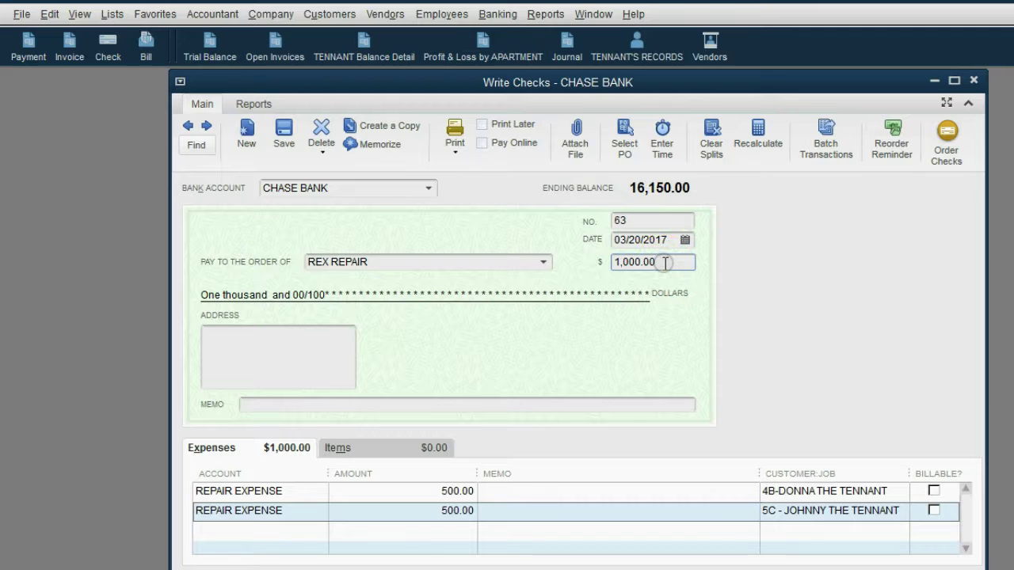
pyautogui.click(424, 494)
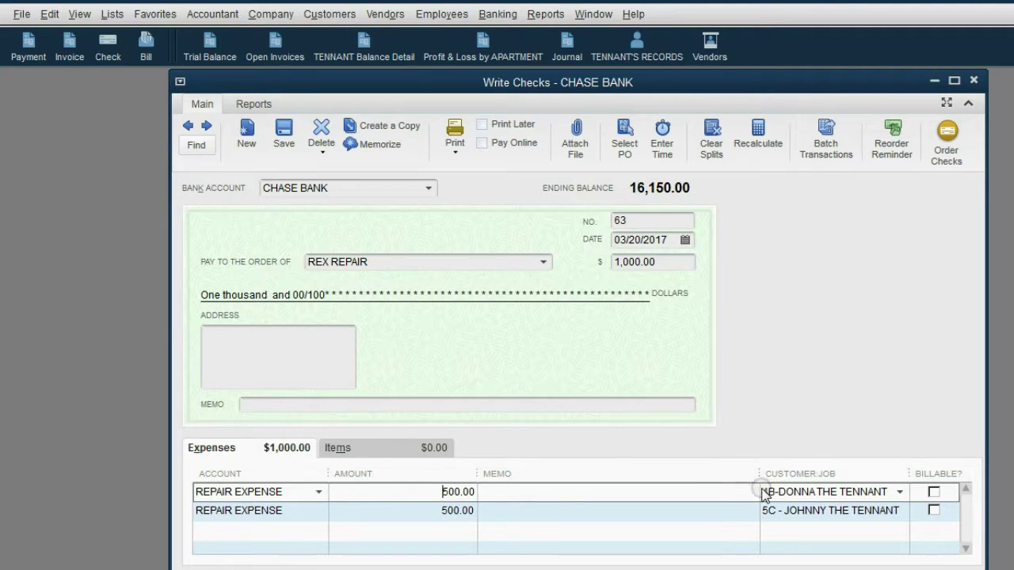
# Save check 63 and open the Profit & Loss by Job report.
pyautogui.click(427, 511)
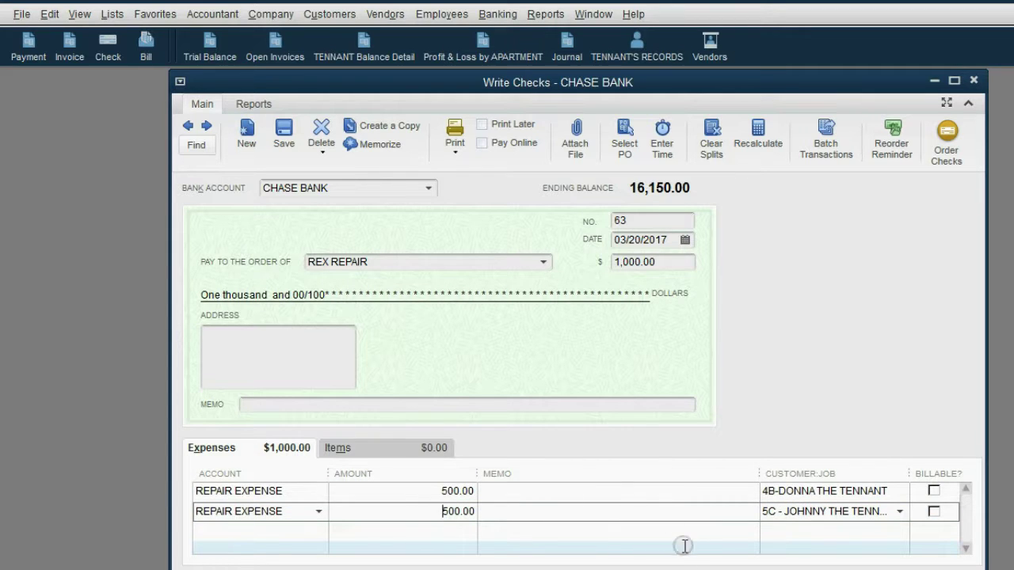
pyautogui.hotkey('alt', 'a')
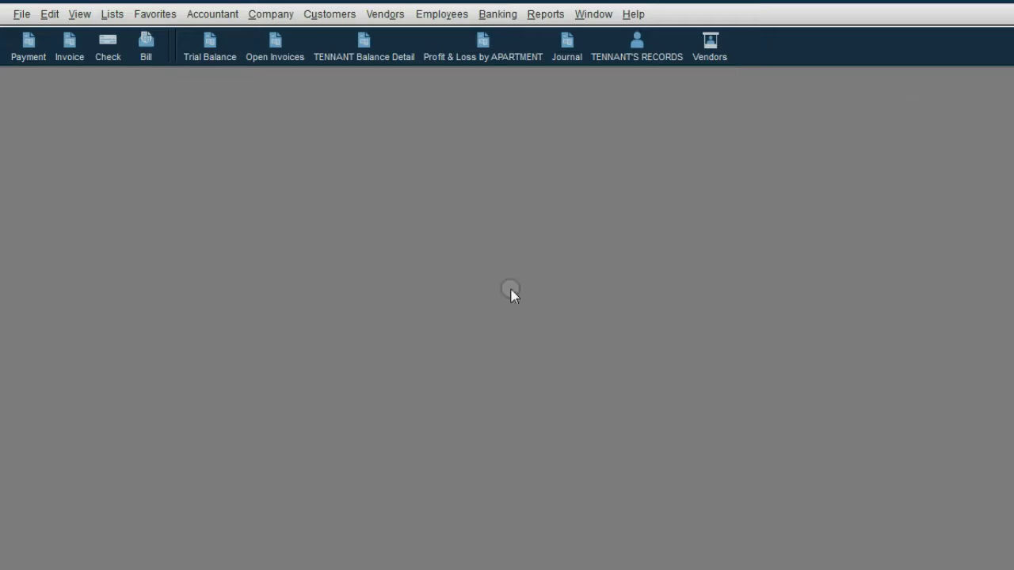
pyautogui.click(482, 55)
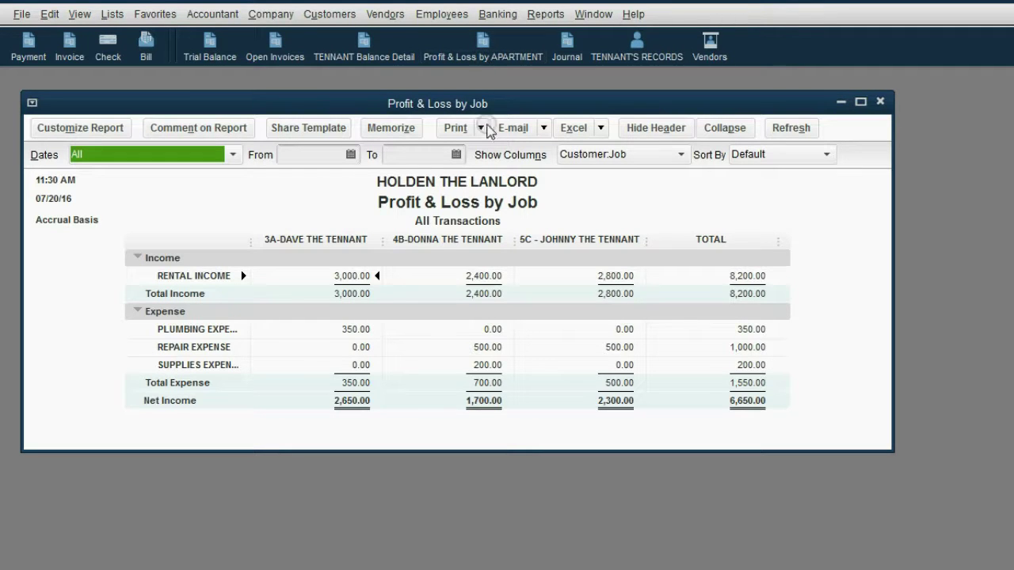
# Review the REPAIR EXPENSE, SUPPLIES EXPENSE, Total Income and Net Income rows for 4B and 5C.
pyautogui.click(496, 348)
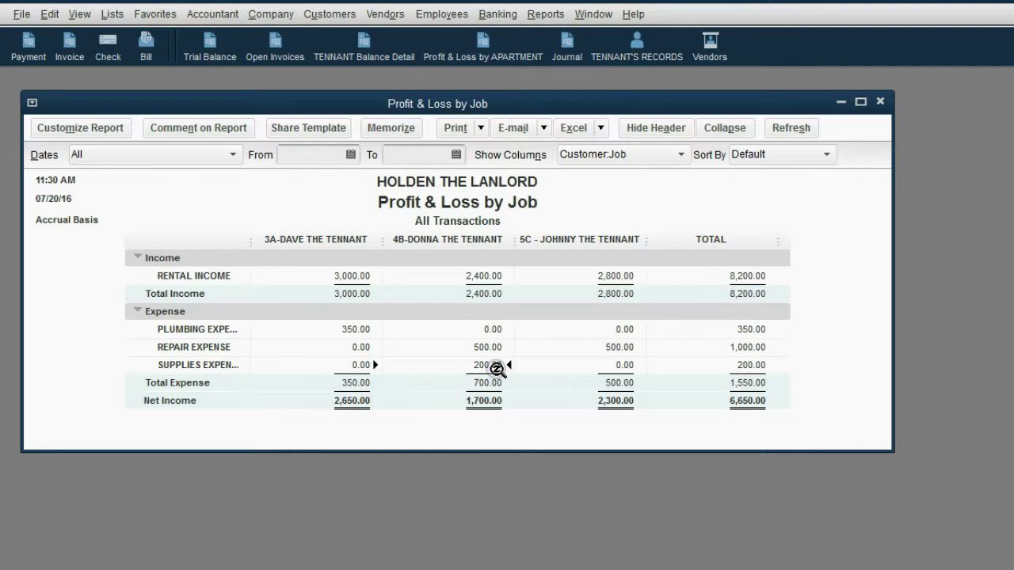
pyautogui.click(494, 349)
pyautogui.click(498, 362)
pyautogui.click(496, 347)
pyautogui.click(499, 359)
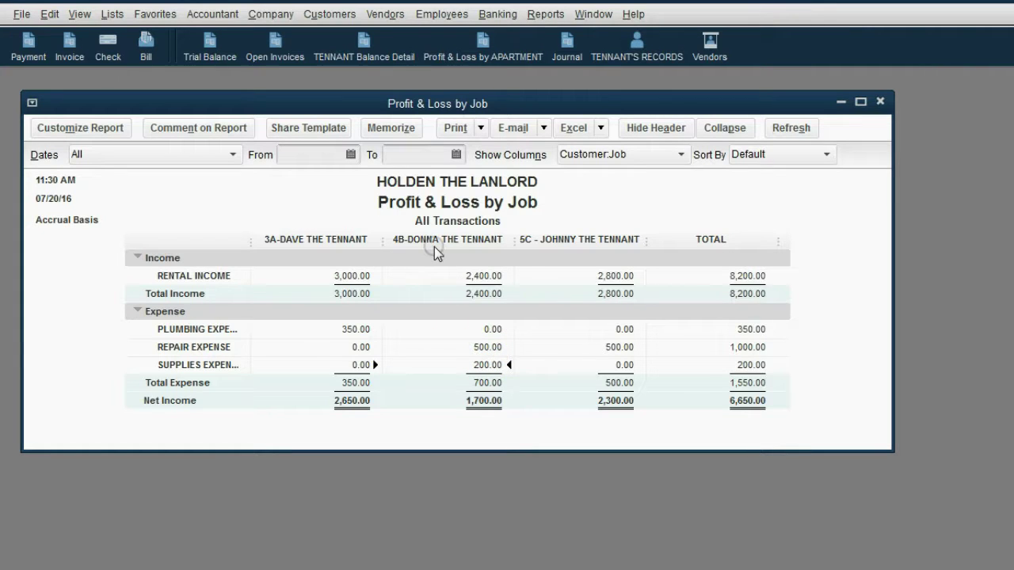
pyautogui.click(475, 295)
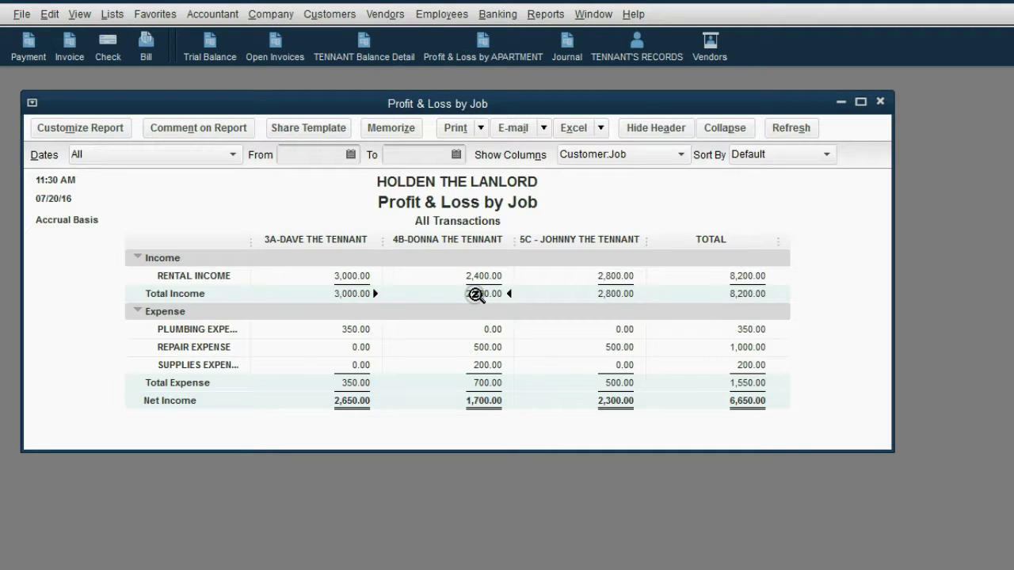
pyautogui.click(485, 402)
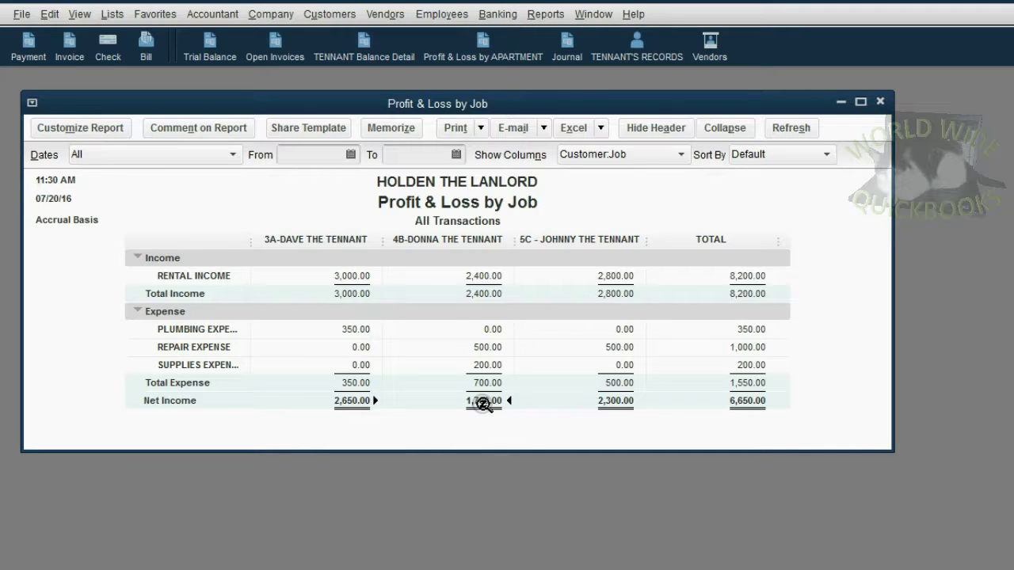
pyautogui.click(491, 346)
pyautogui.click(490, 362)
pyautogui.click(484, 347)
pyautogui.click(486, 362)
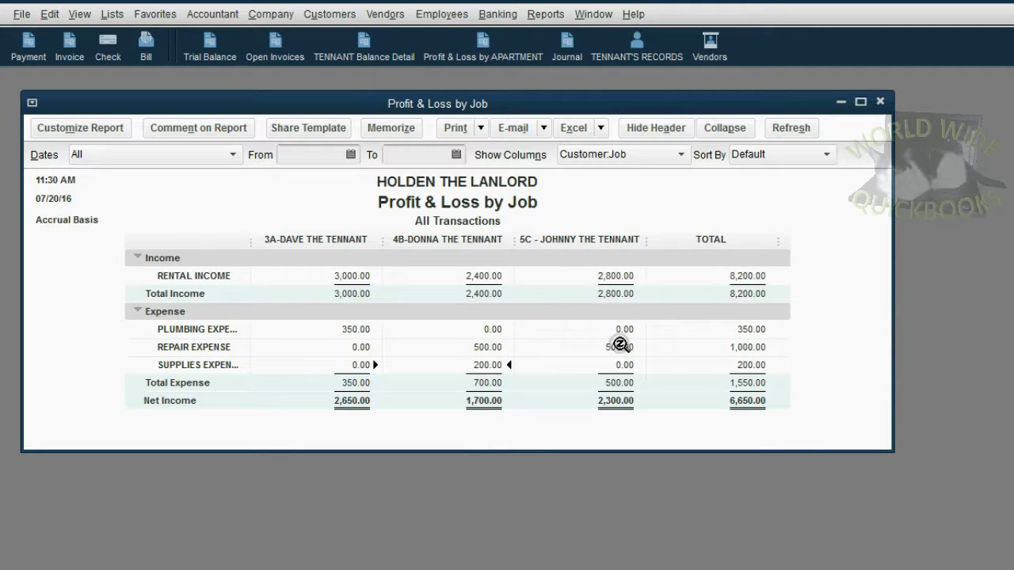
pyautogui.click(621, 347)
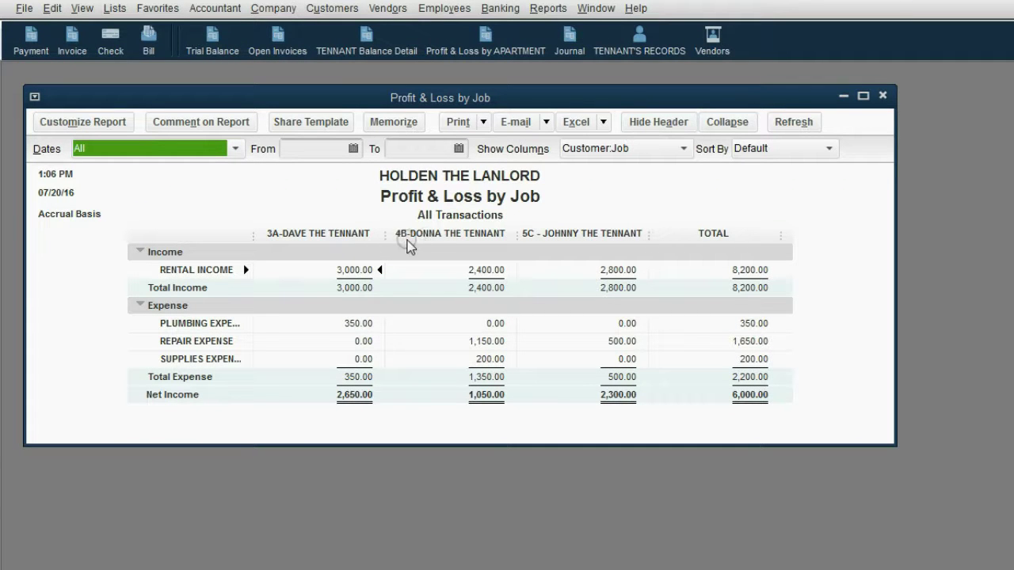
# Review the 4B tenant's repair expense and drill into 4B-DONNA's 1,150.00 figure.
pyautogui.click(485, 341)
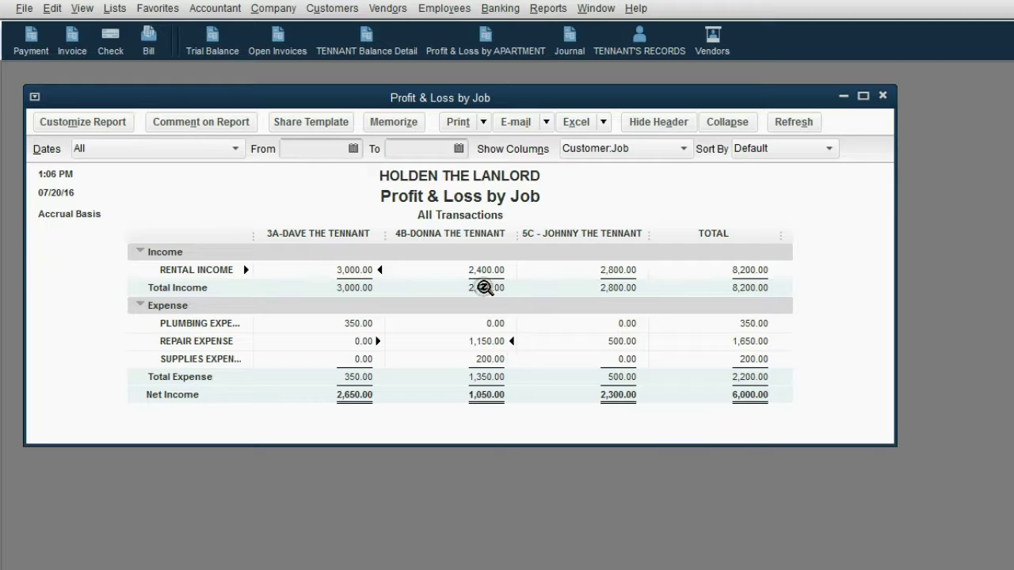
pyautogui.click(451, 200)
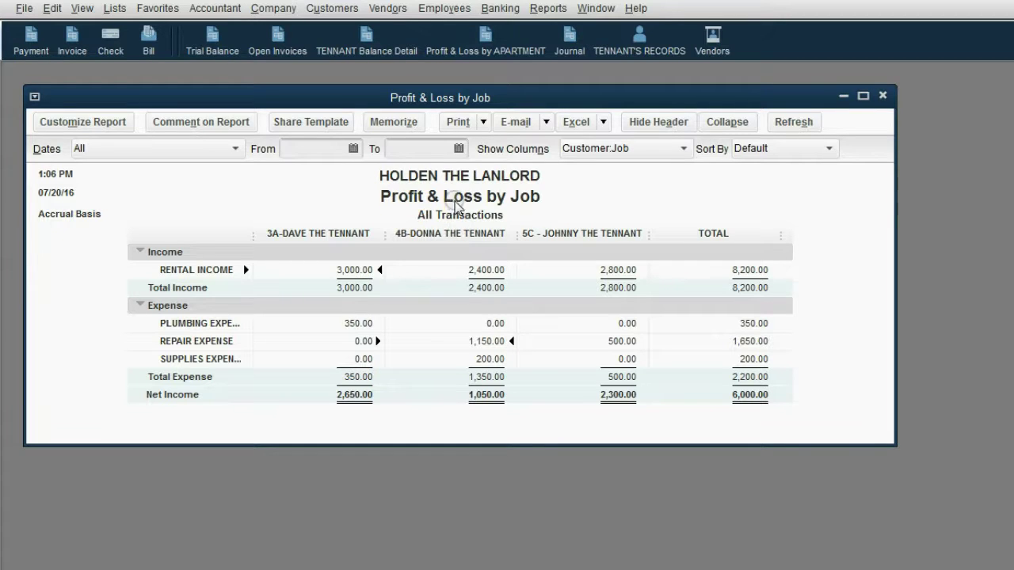
pyautogui.doubleClick(497, 345)
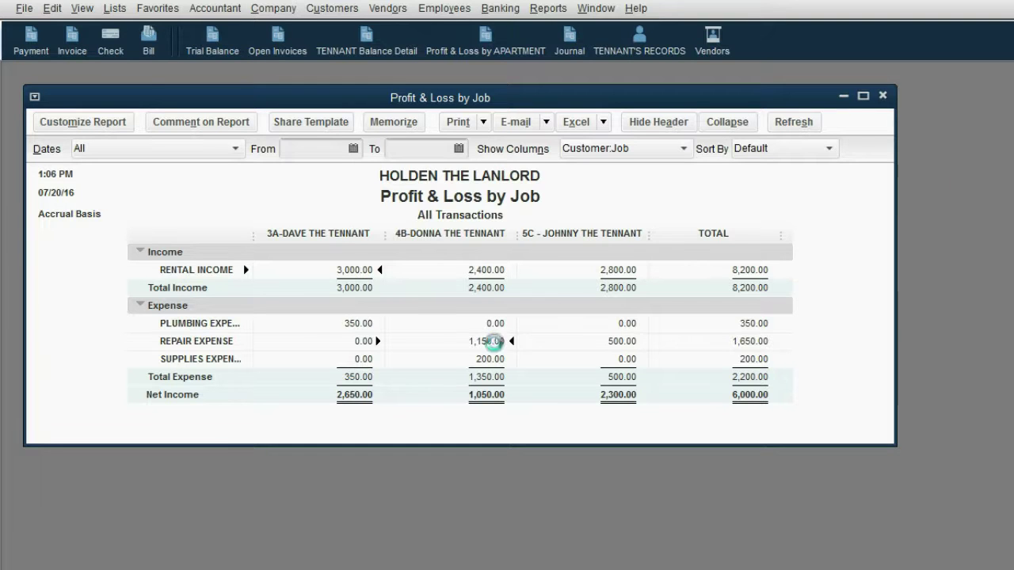
# Open the transactions behind 4B-DONNA's 1,150.00 repair expense and select the check 64 row.
pyautogui.doubleClick(496, 342)
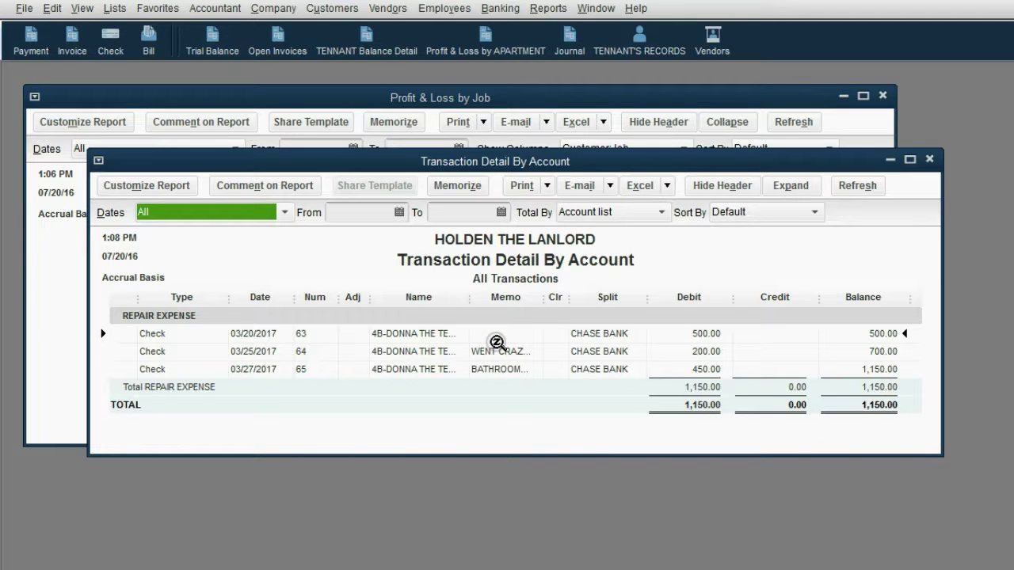
pyautogui.click(412, 337)
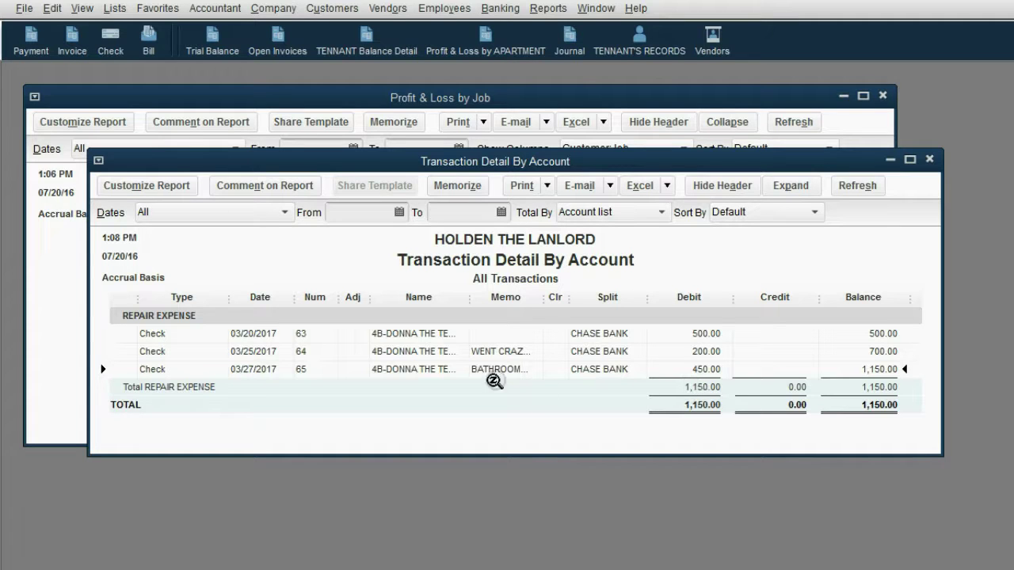
pyautogui.click(261, 353)
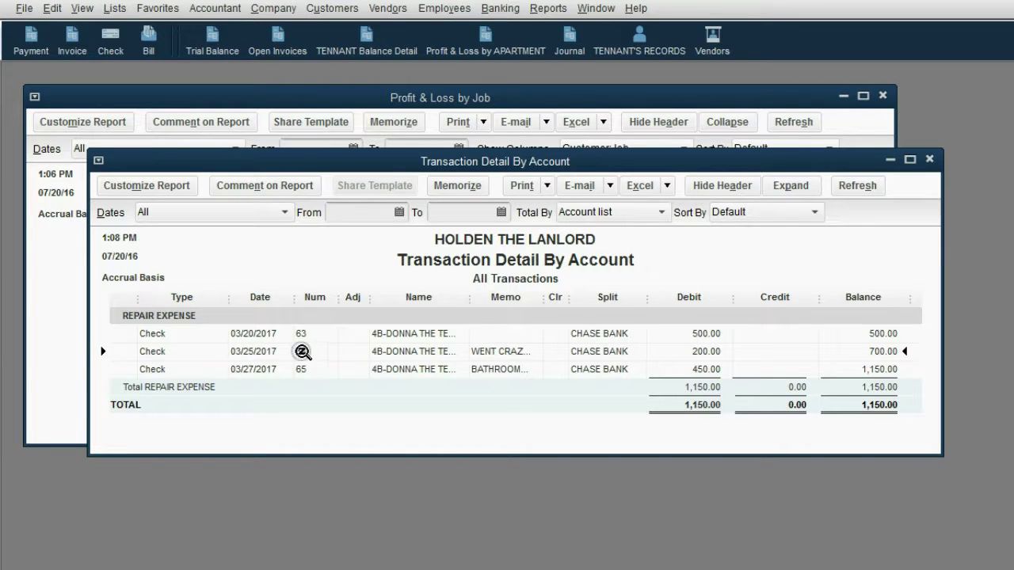
pyautogui.doubleClick(409, 353)
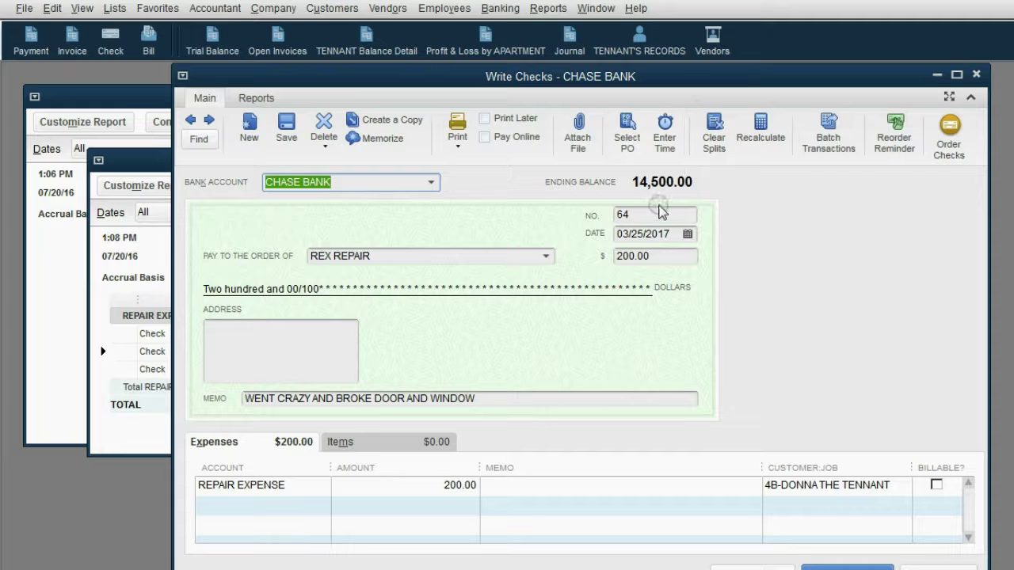
pyautogui.click(648, 214)
pyautogui.click(643, 261)
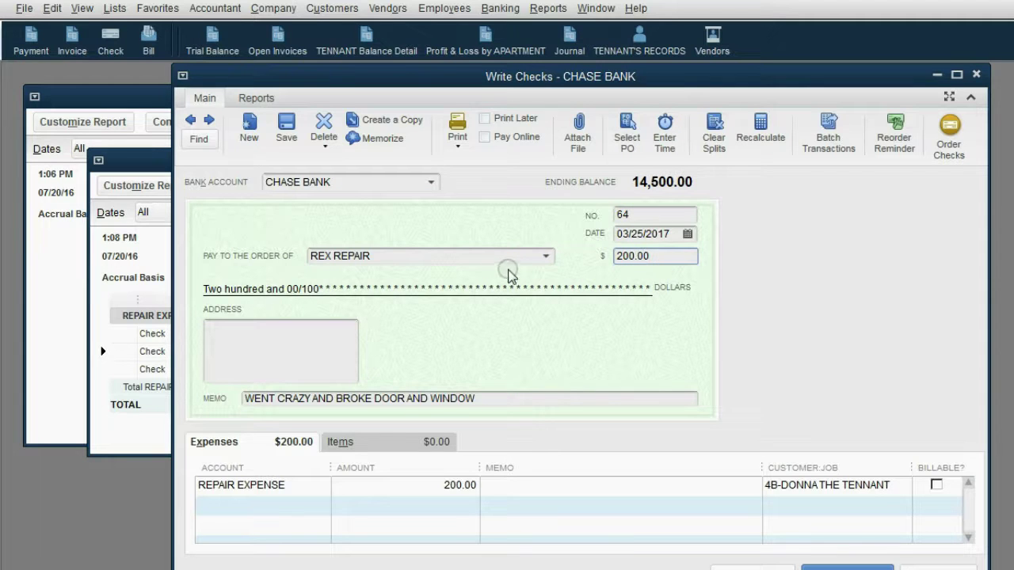
pyautogui.click(481, 255)
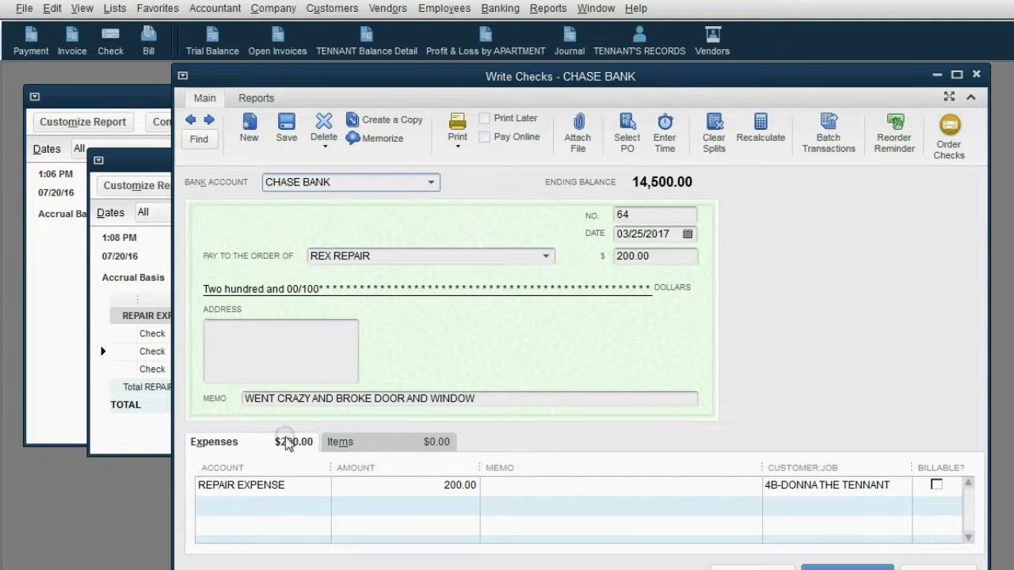
pyautogui.click(267, 486)
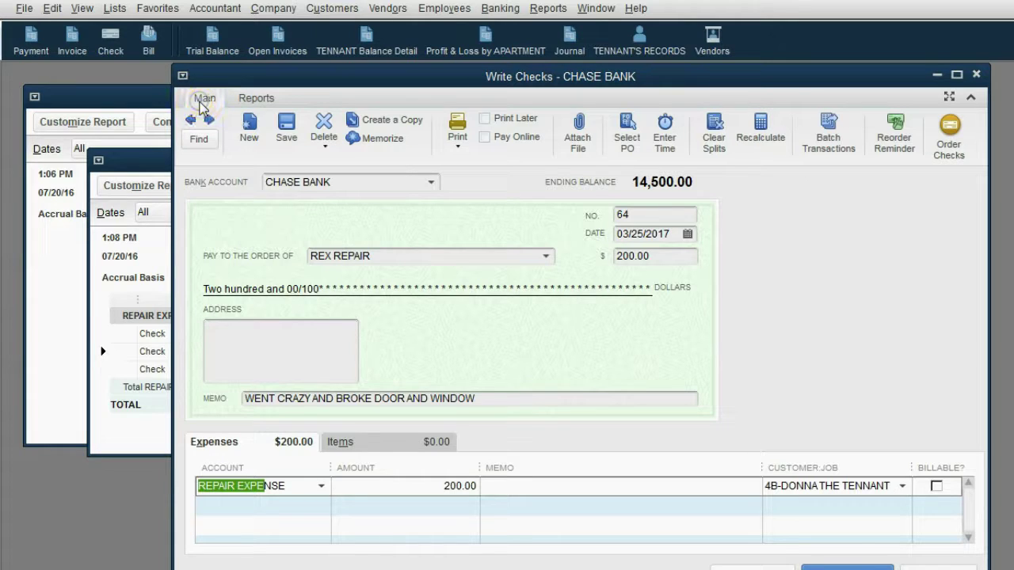
pyautogui.click(583, 147)
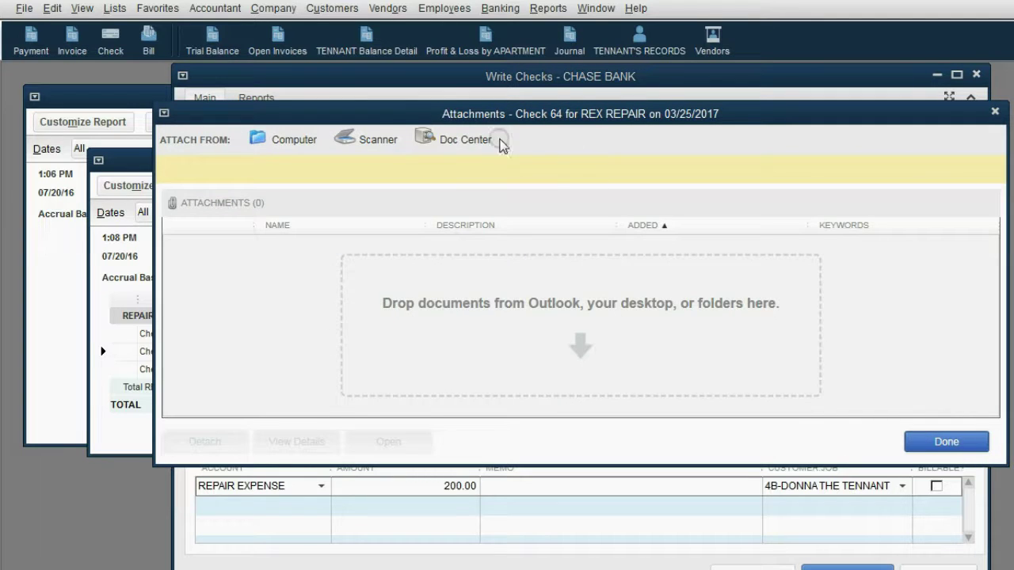
# Attach REX RECIPT FOR BROKEN DOOR AND WINDOW.jpg from the Desktop to check 64.
pyautogui.click(301, 136)
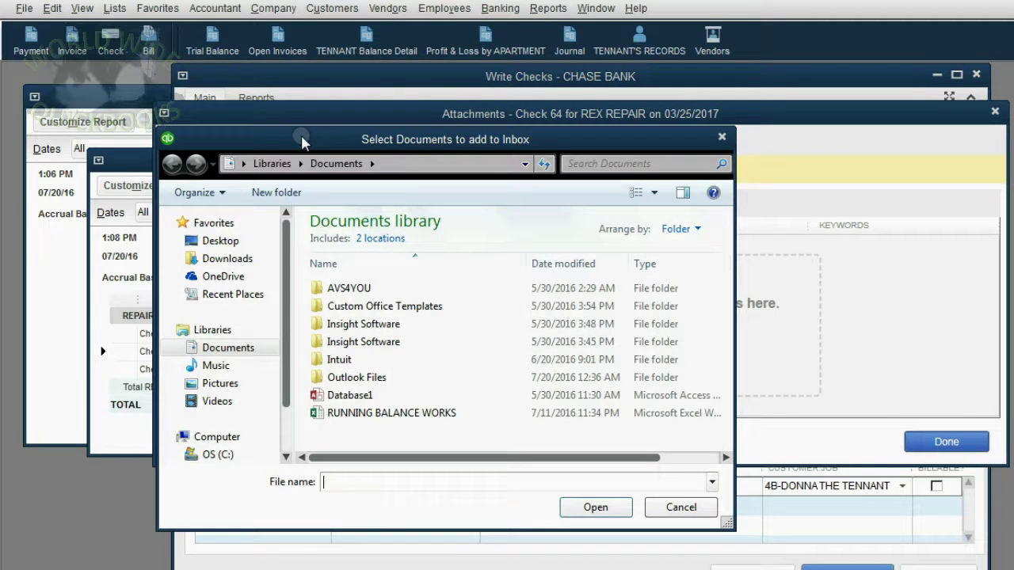
pyautogui.click(226, 242)
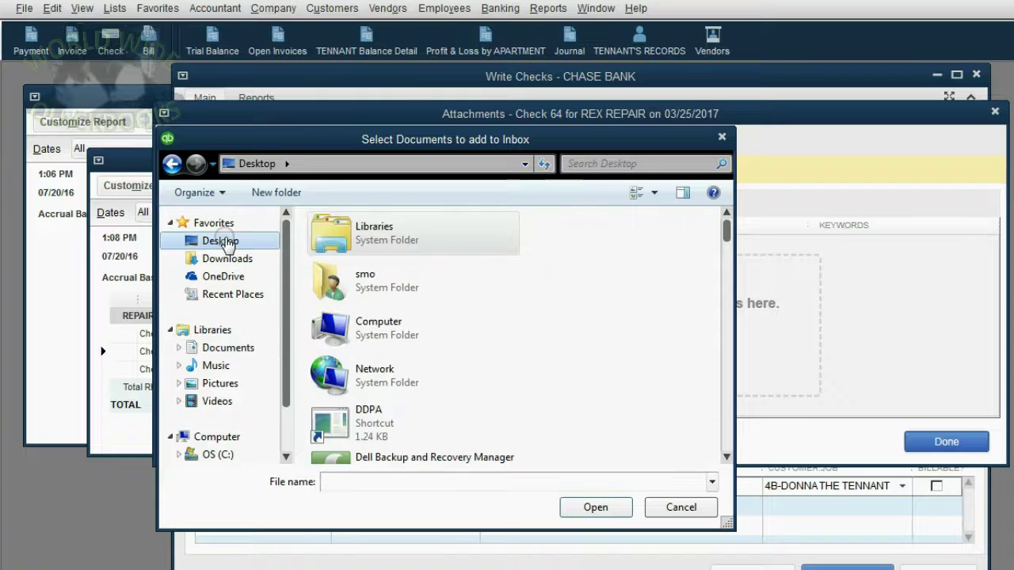
pyautogui.click(341, 483)
pyautogui.write('re')
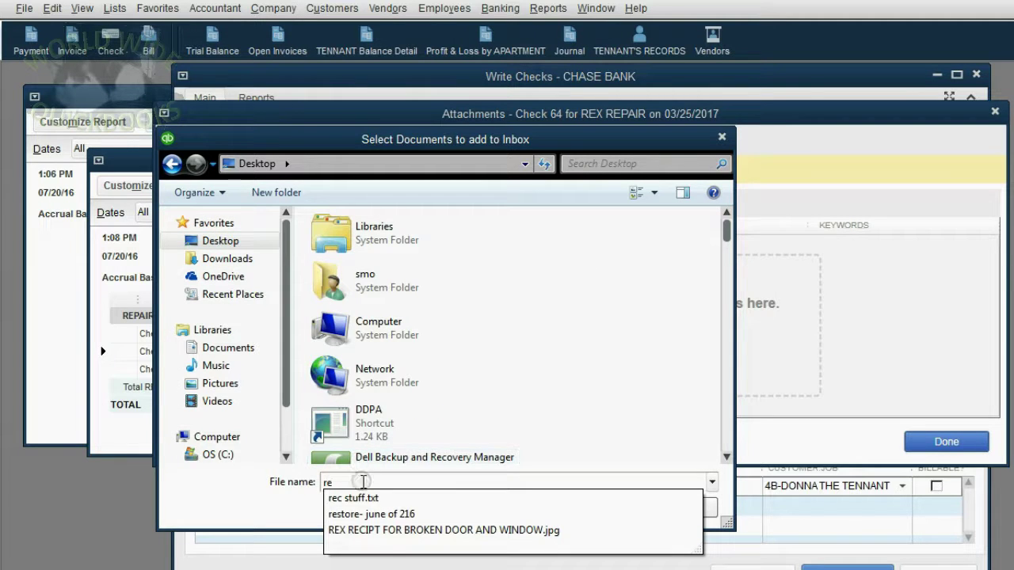
pyautogui.click(390, 530)
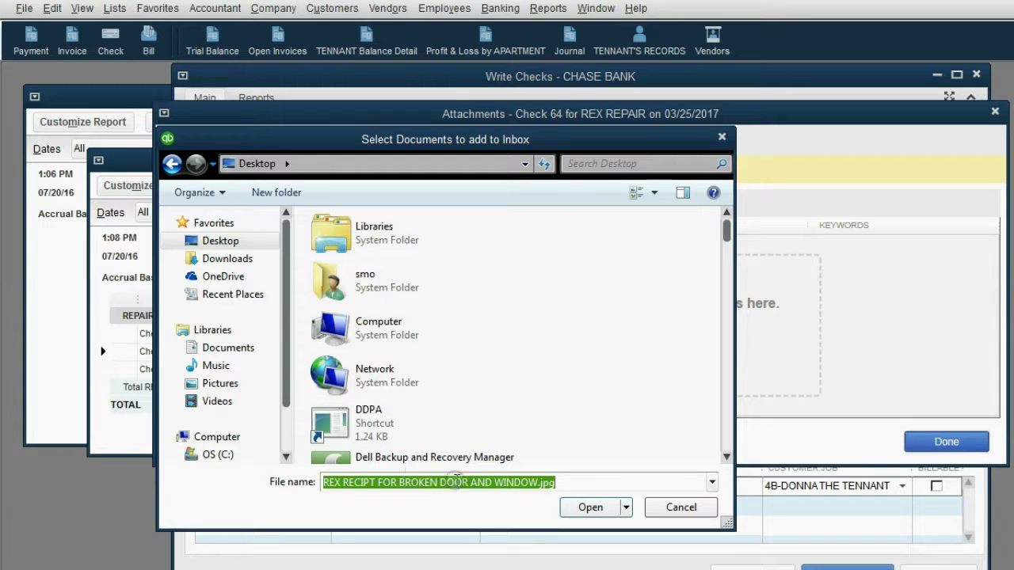
pyautogui.click(591, 506)
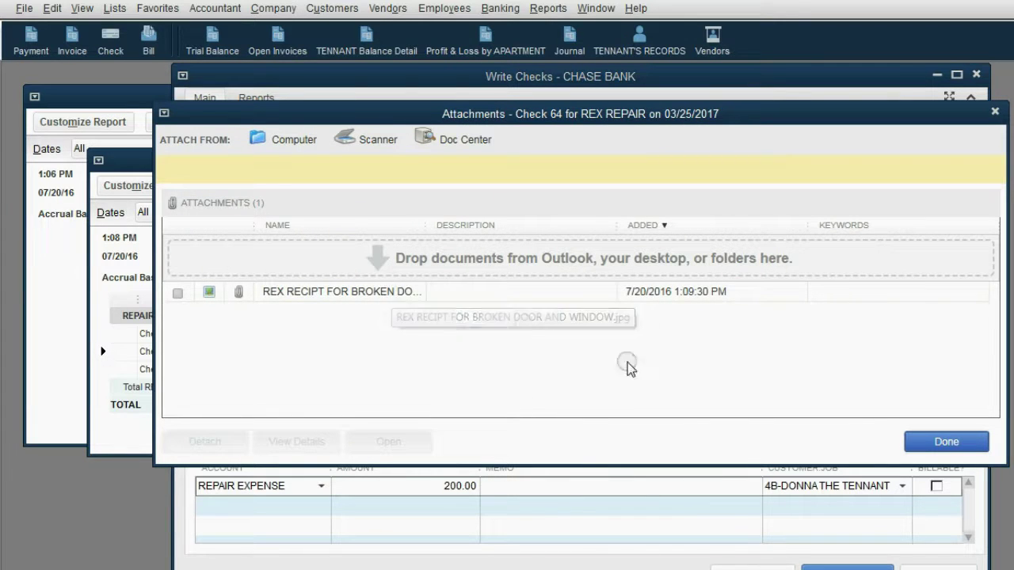
pyautogui.click(961, 442)
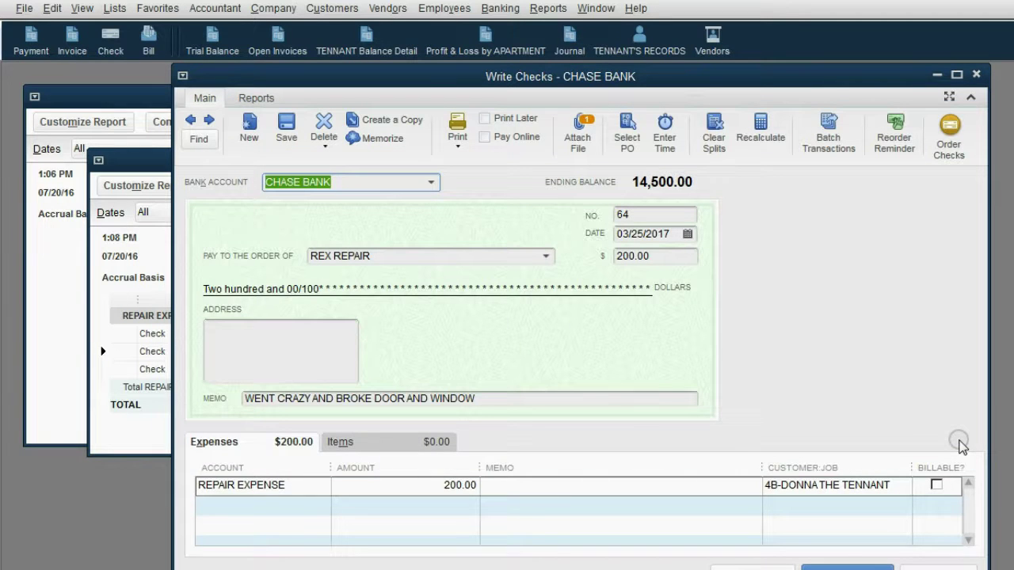
# Close check 64 and the detail report, then select 4B-DONNA's 1,150.00 repair expense in Profit & Loss by Job.
pyautogui.click(741, 567)
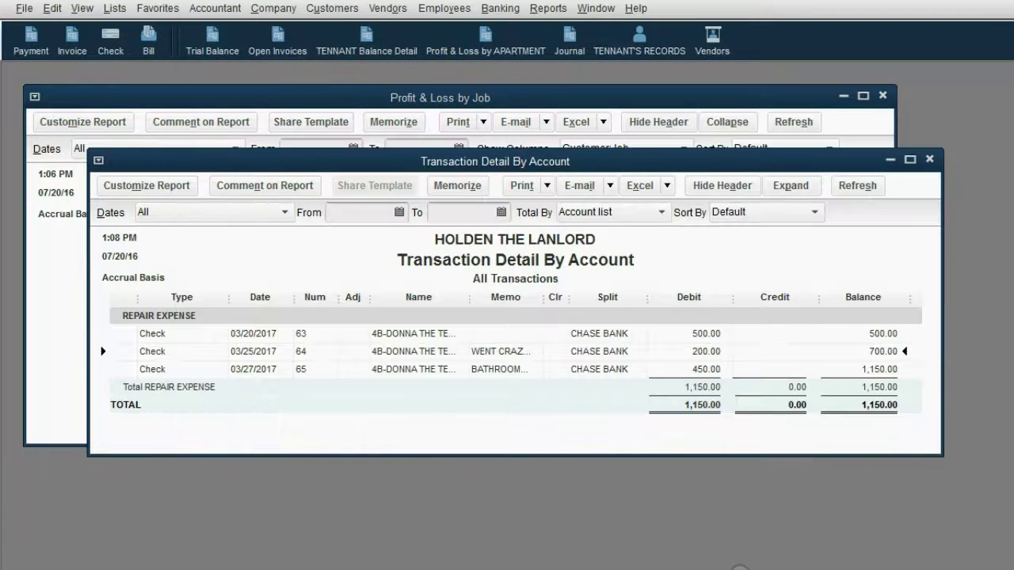
pyautogui.click(930, 159)
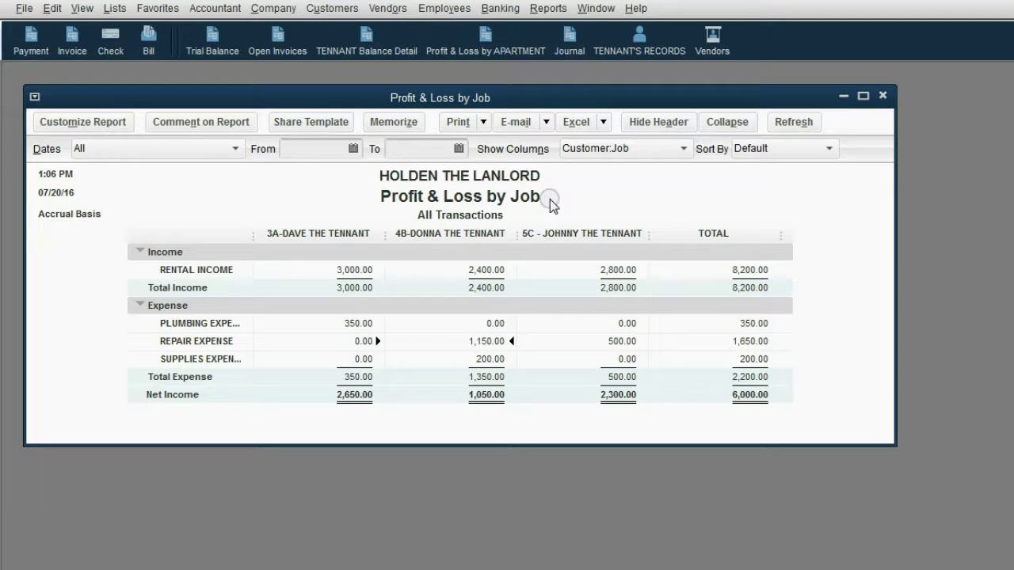
pyautogui.click(369, 340)
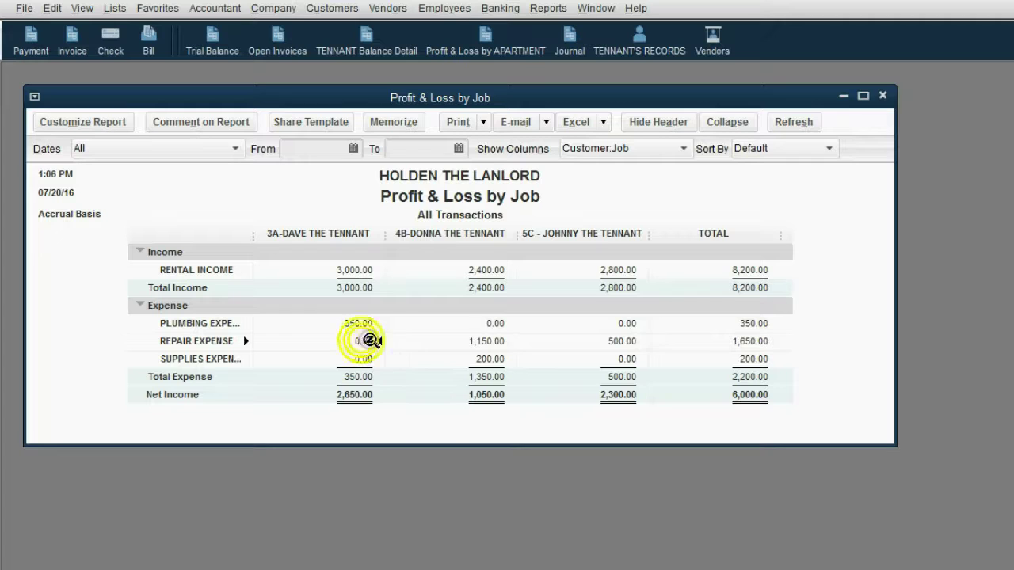
pyautogui.click(475, 339)
pyautogui.click(613, 341)
pyautogui.click(501, 340)
# Drill into 4B-DONNA's repair transactions and reopen check 64's attachment list showing the REX RECIPT receipt.
pyautogui.doubleClick(488, 341)
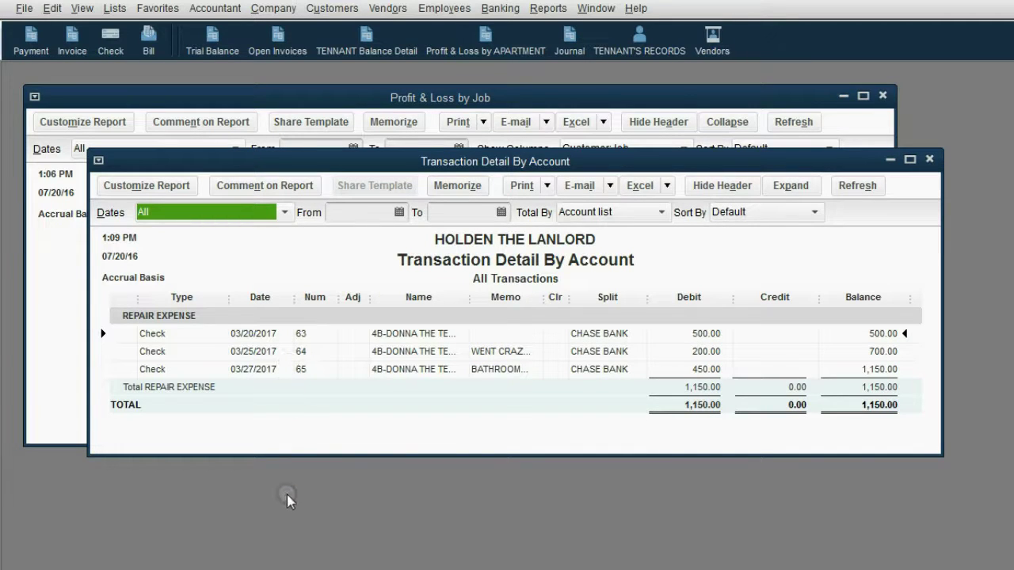
pyautogui.doubleClick(511, 353)
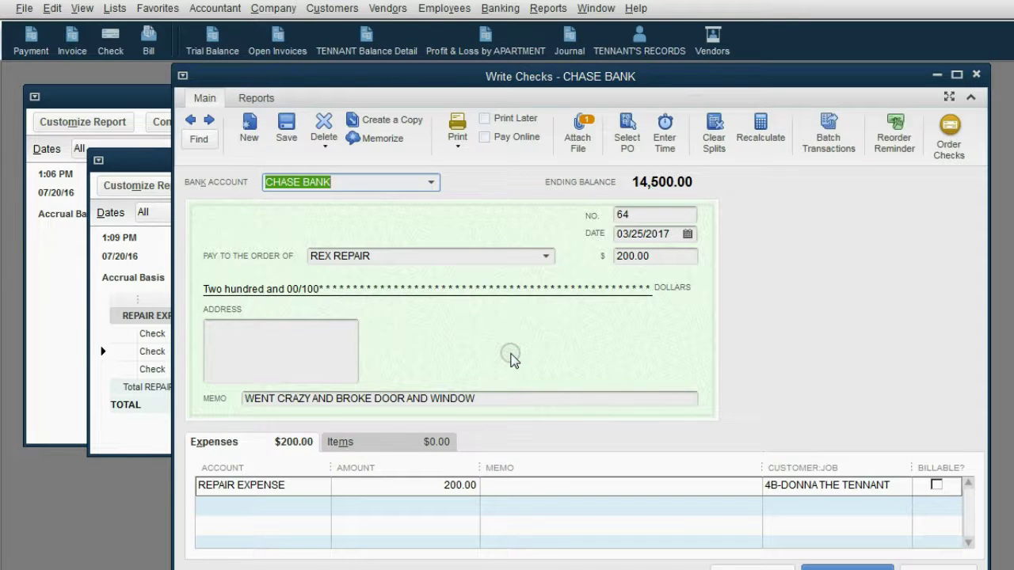
pyautogui.click(578, 131)
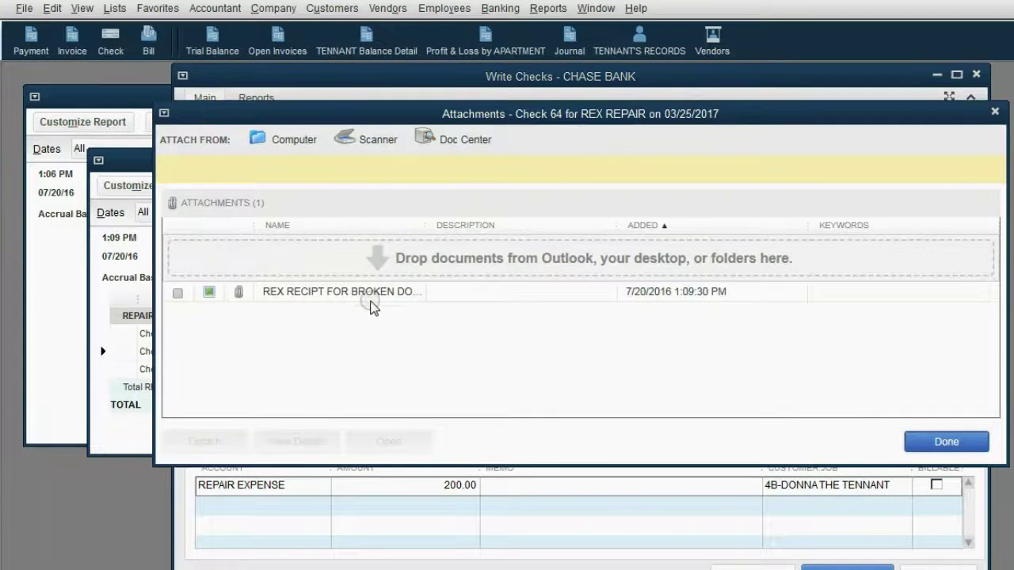
# View the REX RECIPT receipt image showing a total invoice of 47845.84.
pyautogui.doubleClick(370, 294)
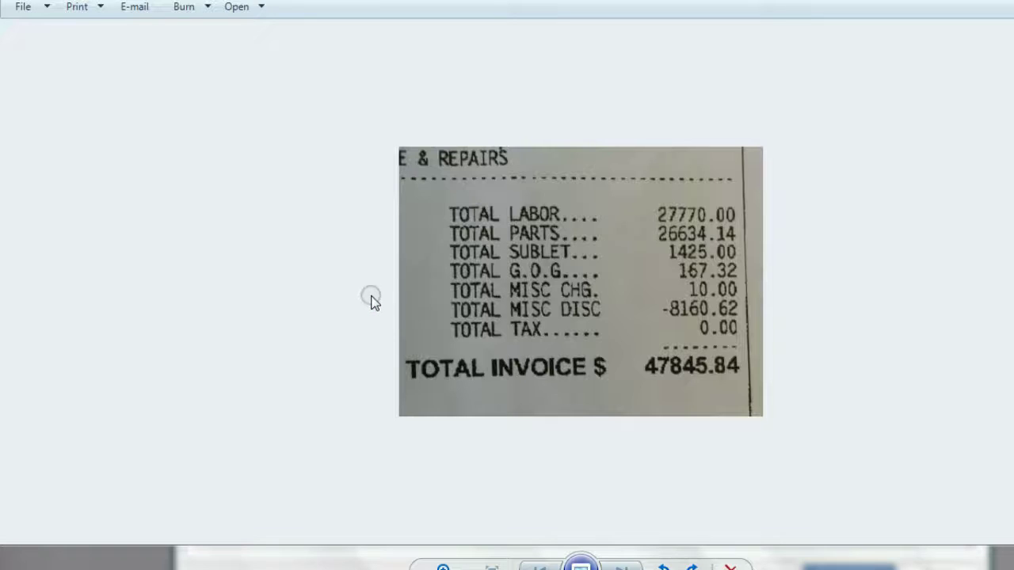